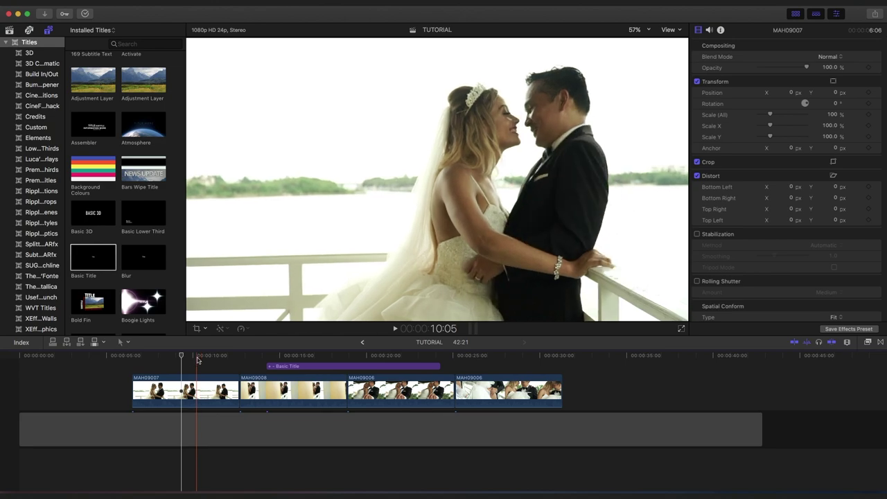
Move the plus-sign title above the start of clip MAH09008 and delete it from the timeline.
left_click(196, 358)
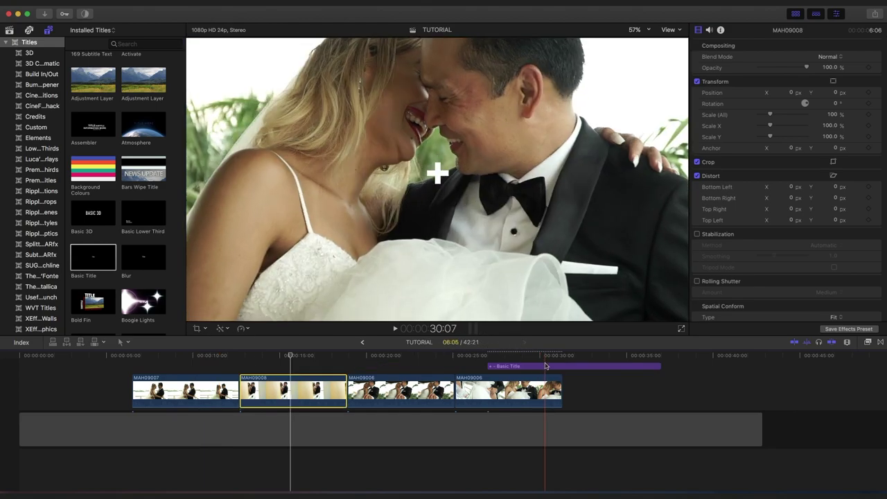
left_click(544, 366)
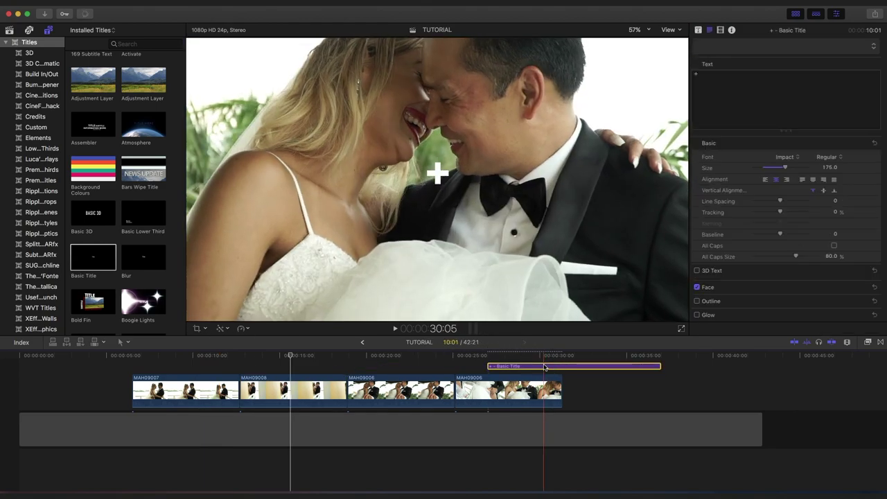
left_click_drag(544, 367, 302, 369)
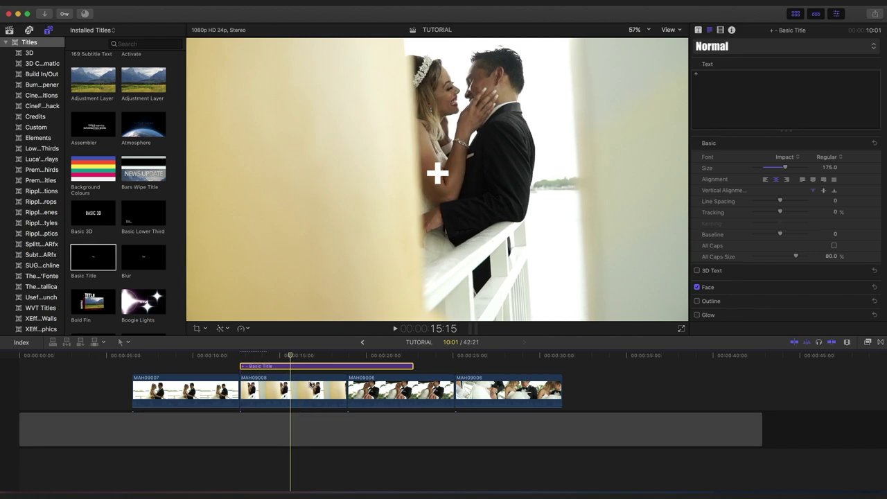
key("Delete")
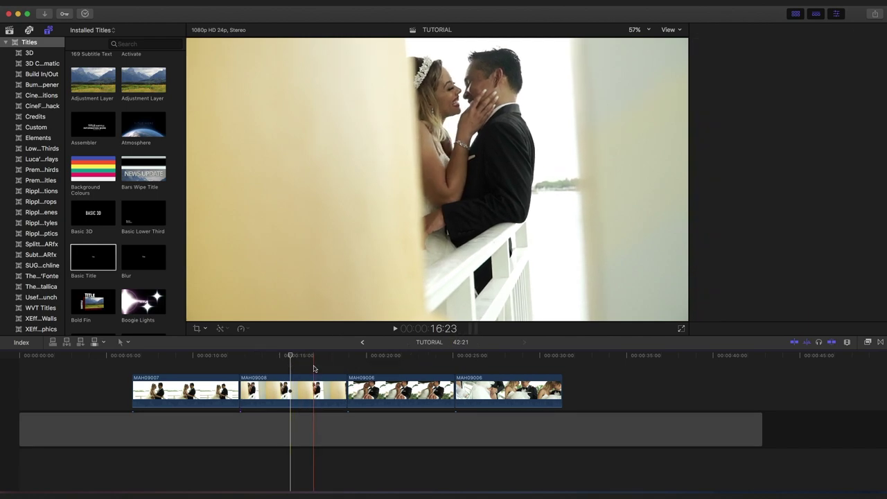
Add a Basic Title above the start of clip MAH09008 and centre its text in the frame.
left_click_drag(90, 265, 240, 368)
double_click(296, 366)
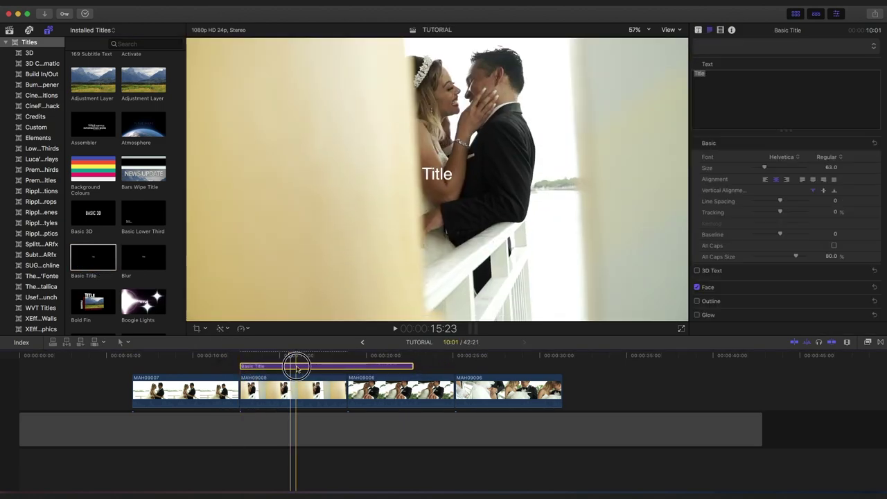
mouse_move(438, 181)
left_mouse_down()
mouse_move(427, 181)
mouse_move(441, 187)
left_mouse_up()
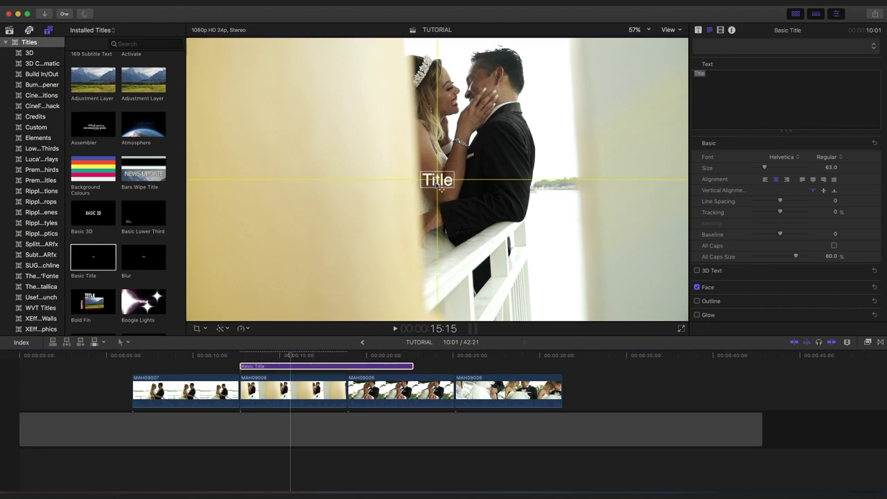
Replace the title text with X, set its size to 196, and recentre it in the frame.
double_click(703, 74)
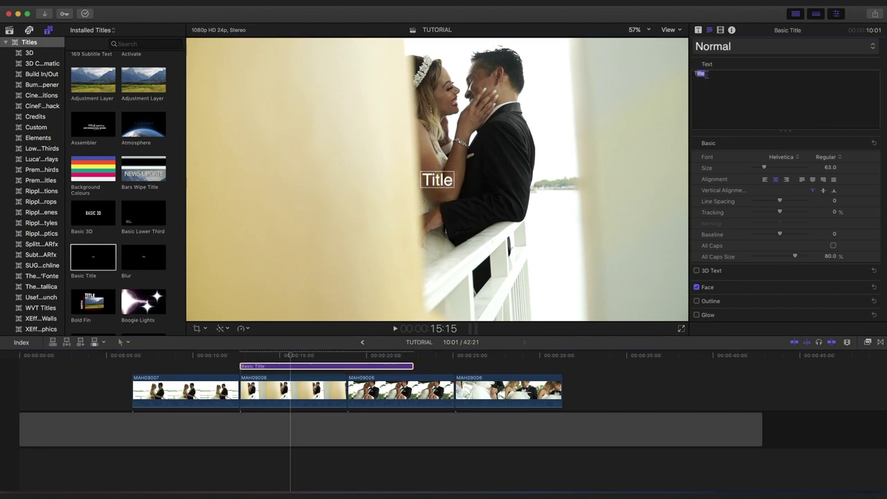
type("X")
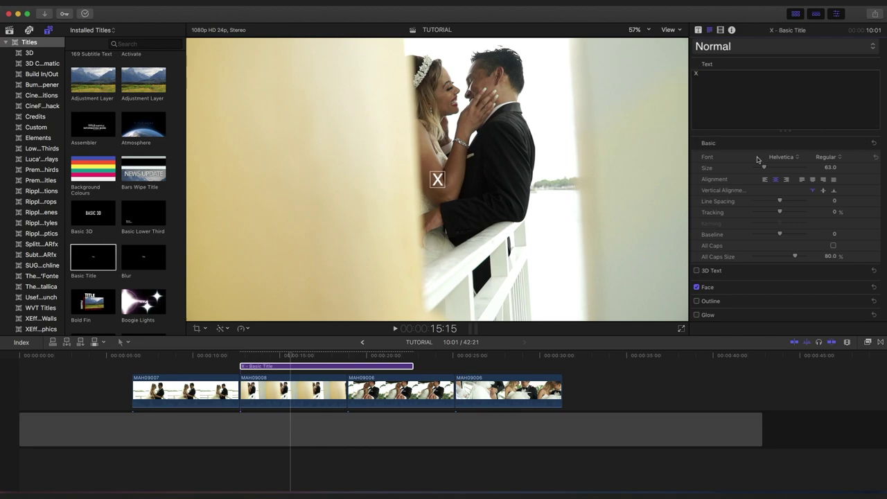
left_click_drag(764, 168, 789, 167)
mouse_move(448, 170)
left_mouse_down()
mouse_move(442, 182)
mouse_move(450, 184)
left_mouse_up()
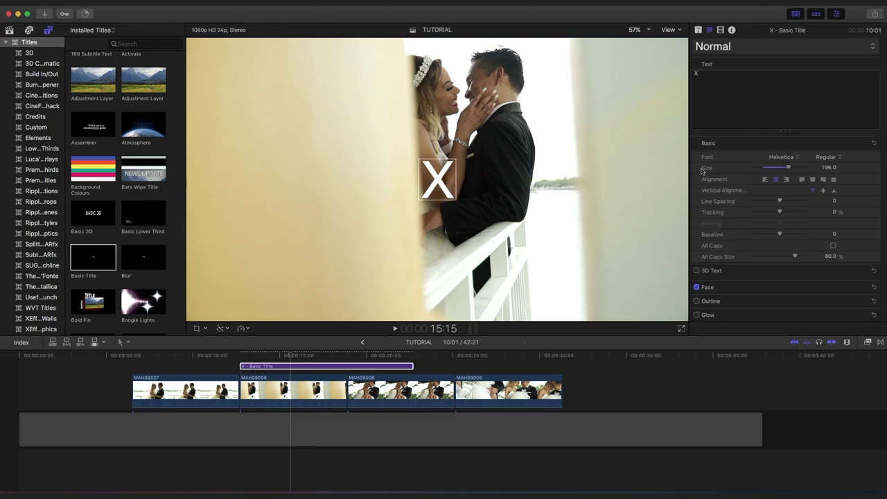
Replace the title's X with a plus sign and centre it in the frame.
double_click(696, 73)
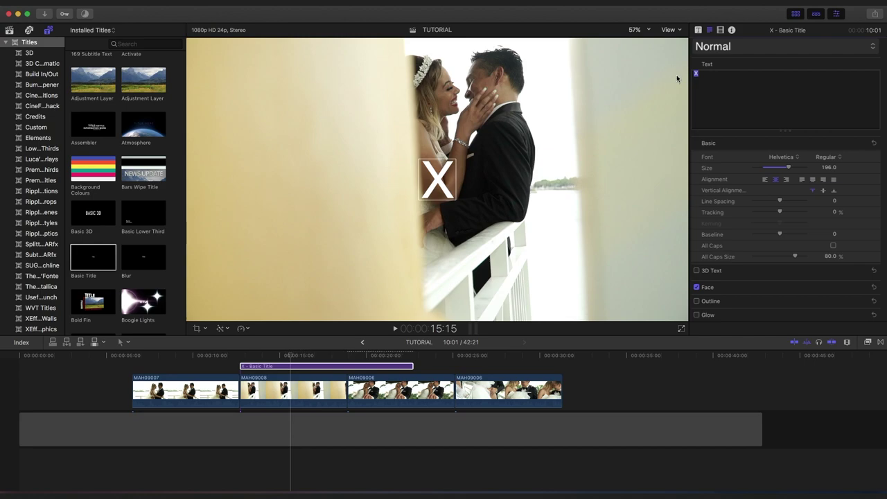
key("super+equal")
left_click(703, 72)
left_click_drag(703, 73, 688, 74)
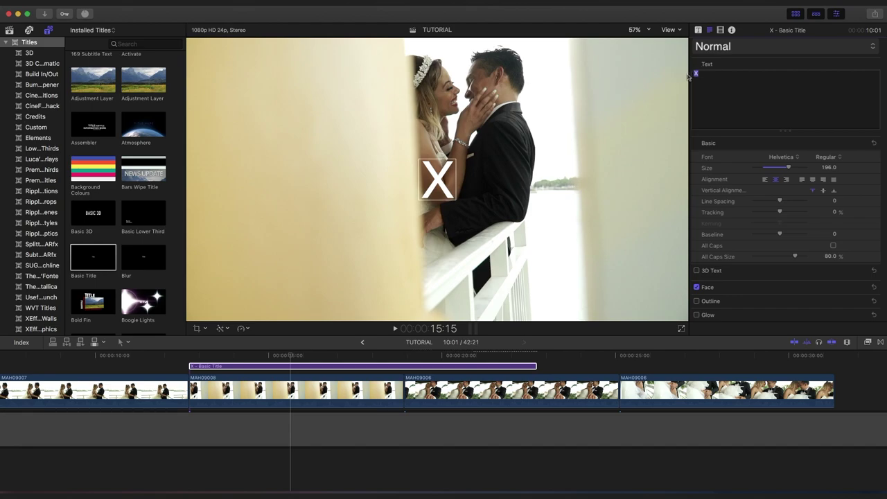
type("+")
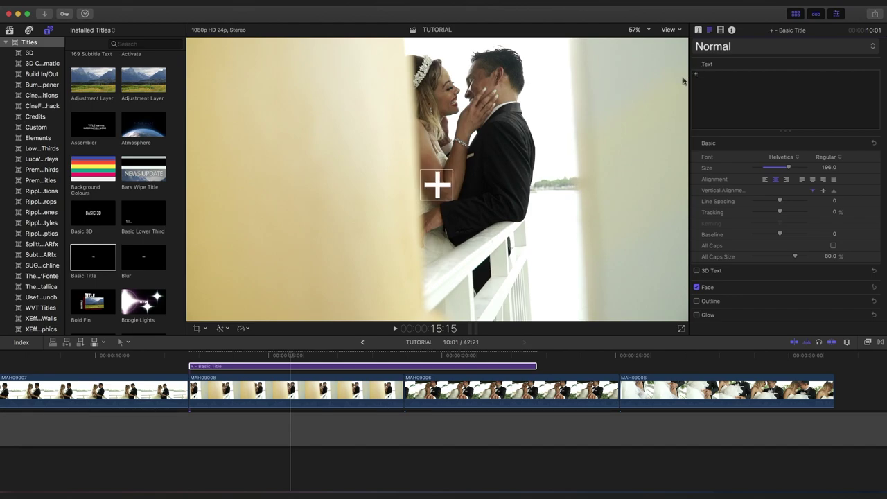
left_click(395, 366)
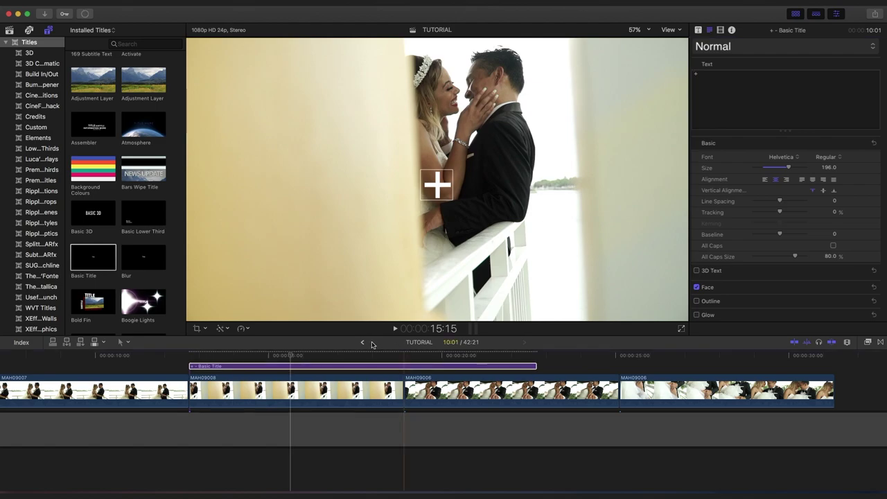
mouse_move(439, 186)
left_mouse_down()
mouse_move(427, 190)
mouse_move(438, 179)
left_mouse_up()
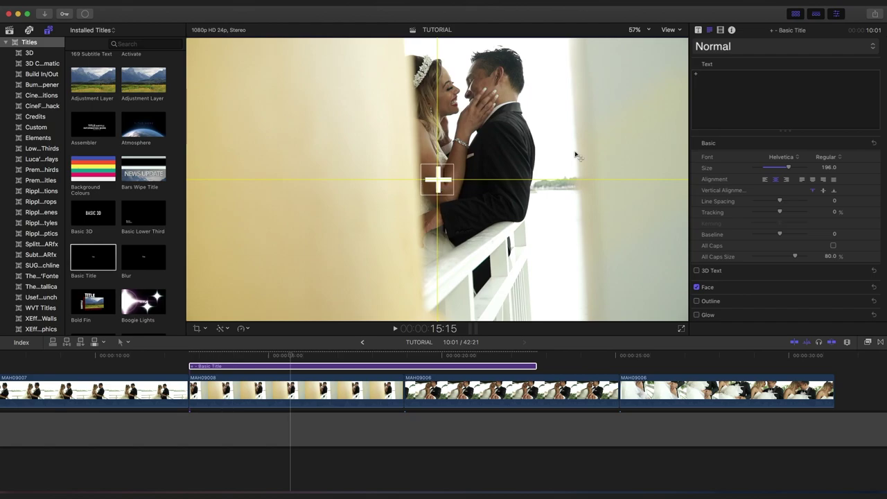
Change the plus-sign title text back to X and recentre it in the frame.
left_click(689, 74)
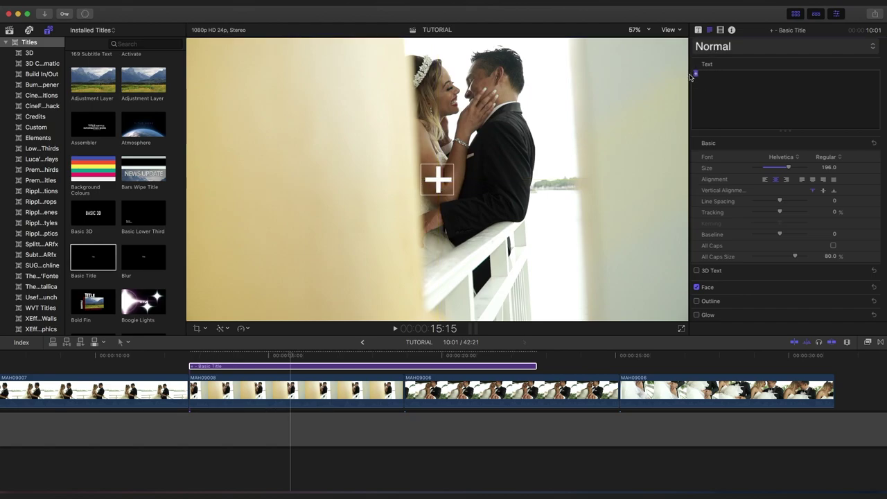
type("X")
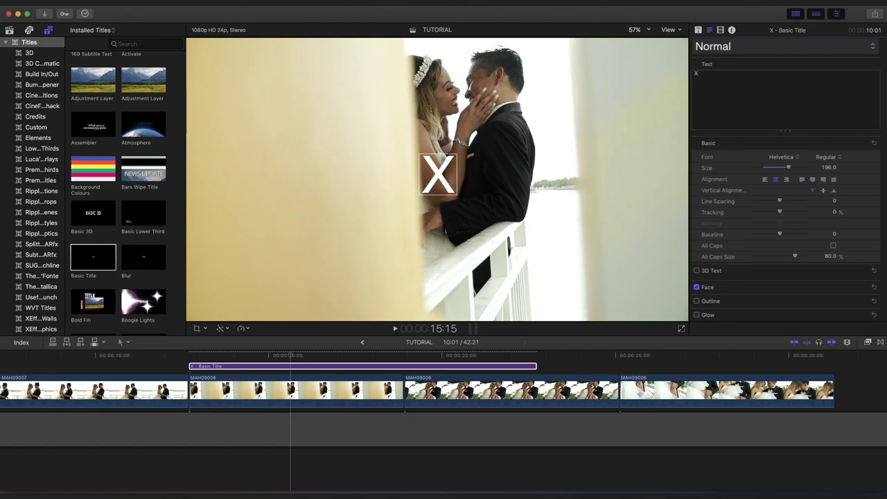
left_click_drag(429, 172, 429, 182)
Set the X position of clip MAH09008 to -523.9 px and trim its right edge to the centre of the X marker.
left_click(240, 390)
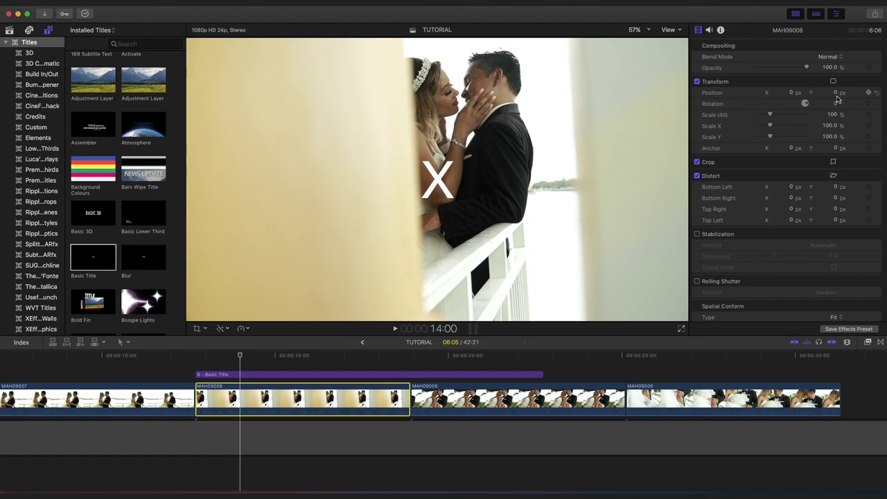
left_click_drag(790, 93, 665, 93)
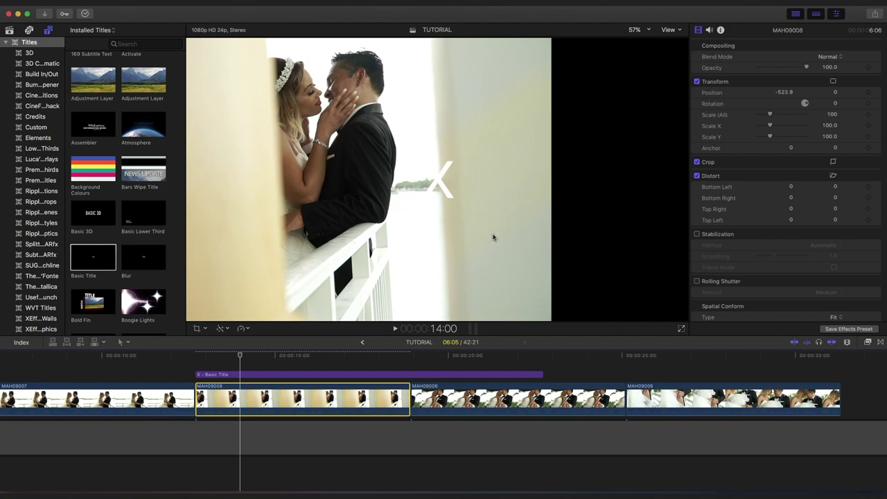
left_click(205, 329)
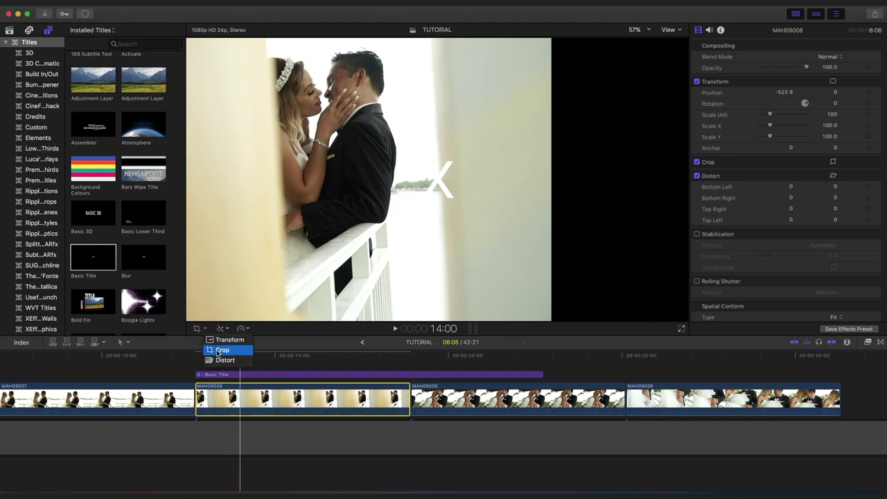
left_click(222, 350)
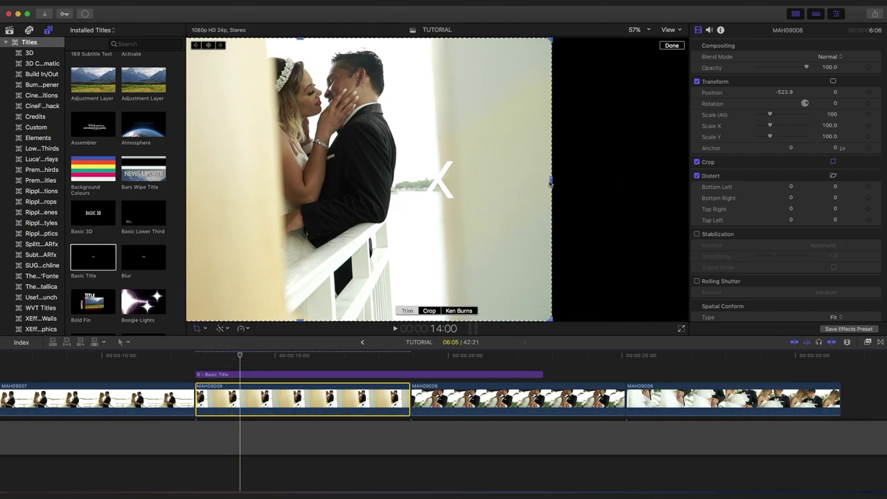
left_click_drag(550, 181, 435, 183)
left_click(671, 46)
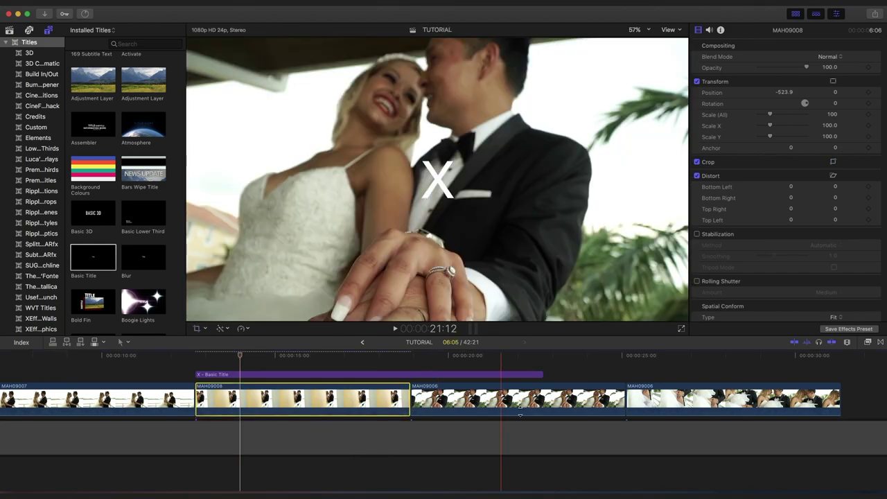
Place the first MAH09006 clip directly beneath MAH09008 in the timeline and set its X position to 520 px.
left_click_drag(466, 400, 251, 374)
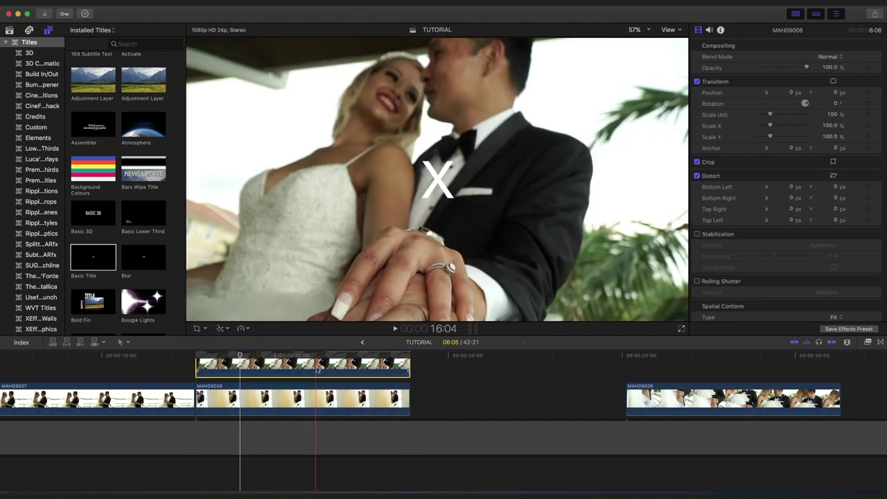
left_click_drag(313, 363, 316, 399)
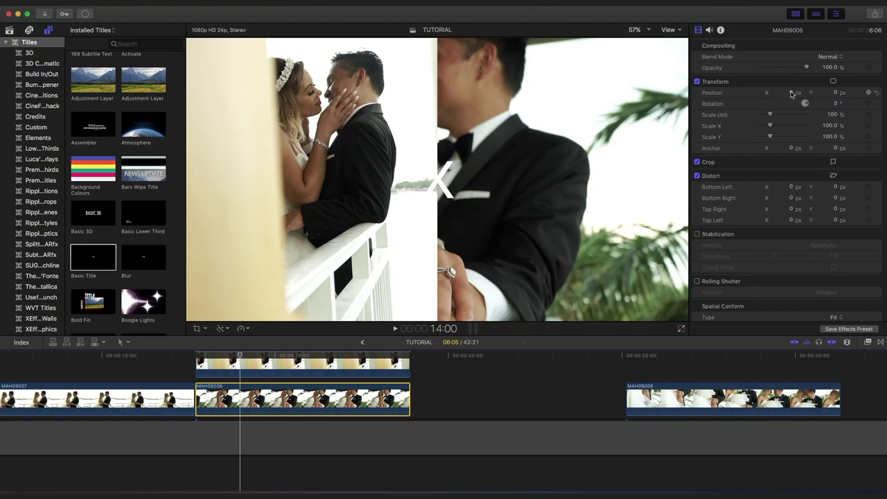
left_click_drag(789, 93, 882, 94)
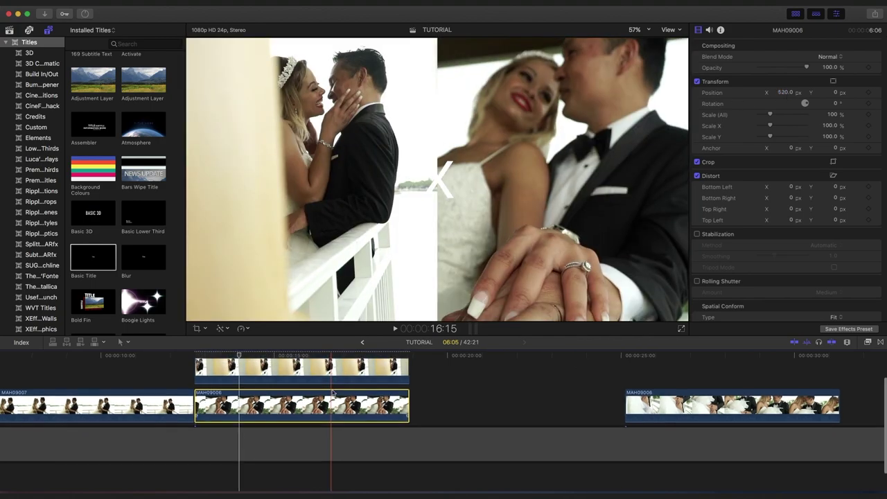
Disable the X title clip above the two stacked video clips.
scroll(331, 393, "up", 2)
left_click(336, 375)
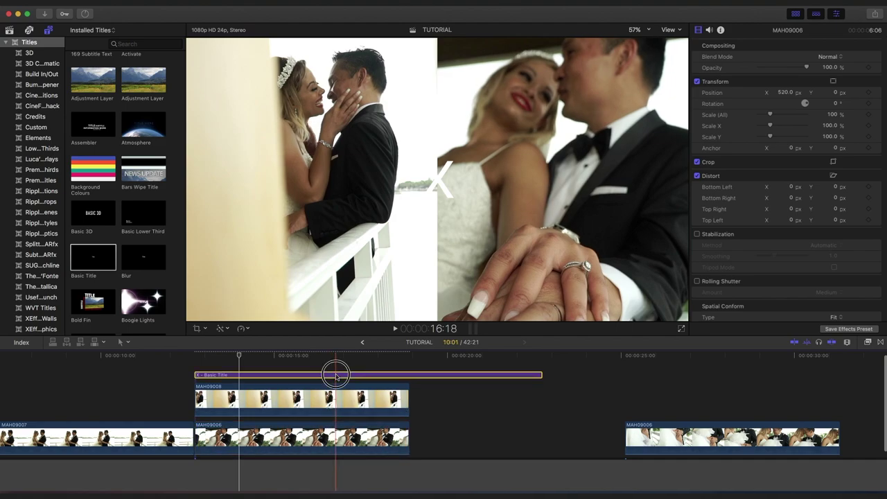
key("v")
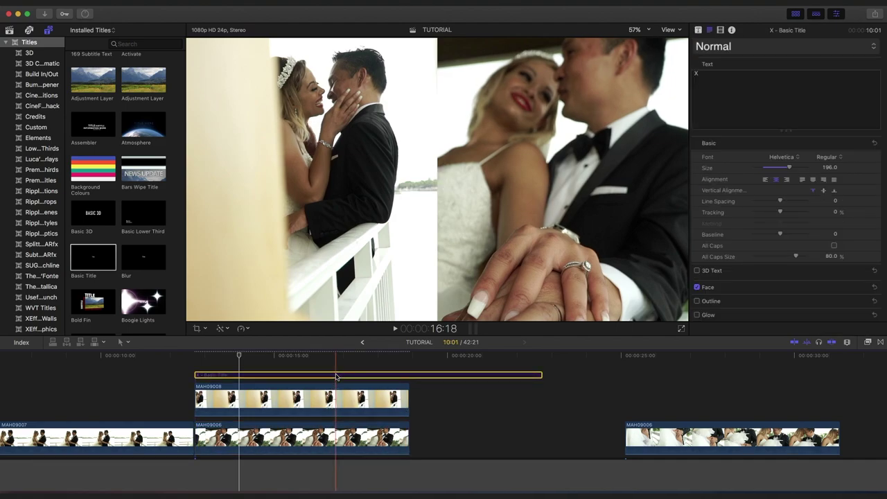
left_click(336, 375)
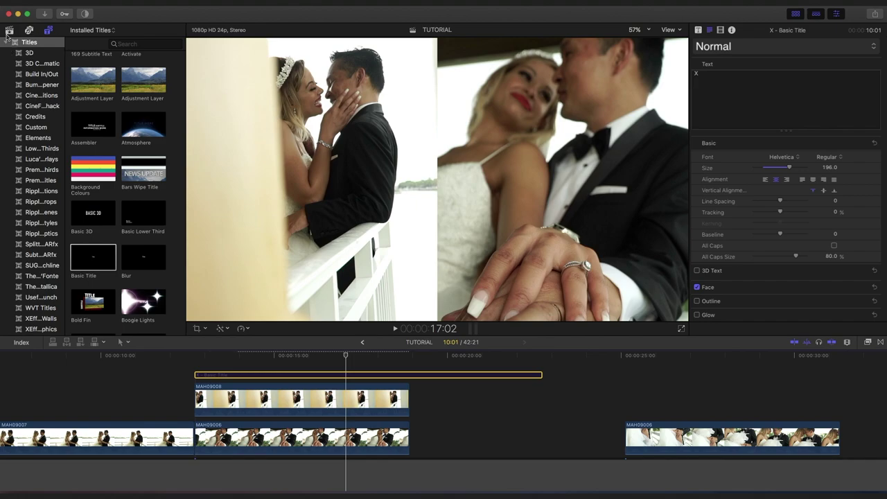
left_click(48, 33)
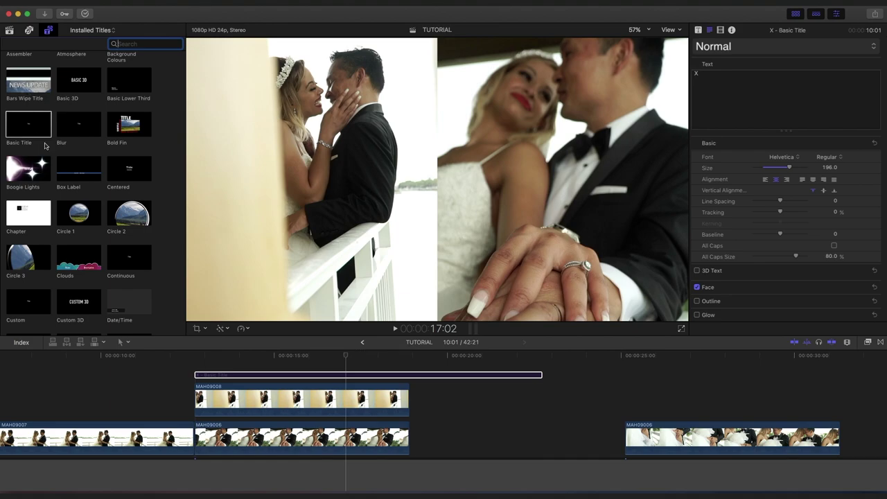
scroll(77, 223, "down", 5)
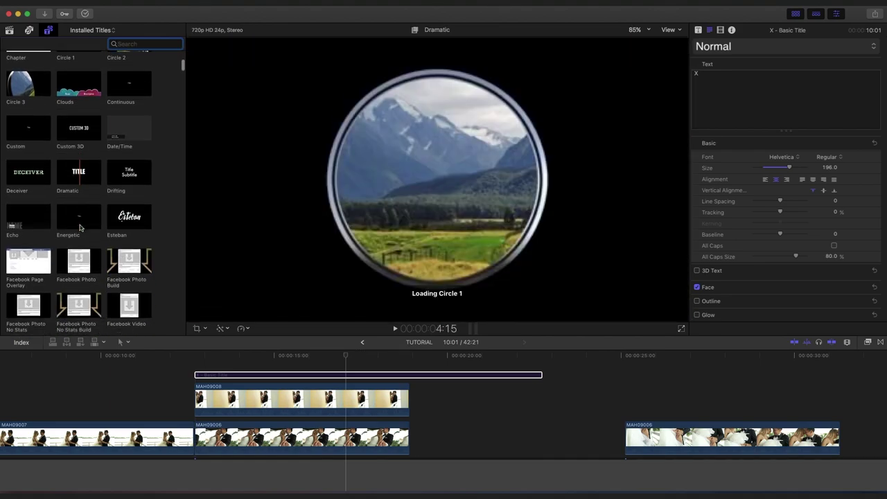
scroll(79, 227, "down", 3)
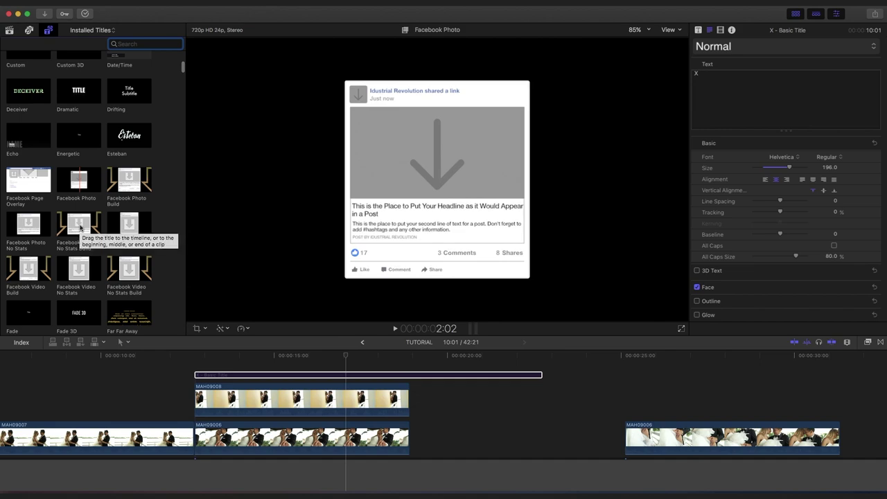
scroll(80, 227, "down", 1)
left_click(308, 360)
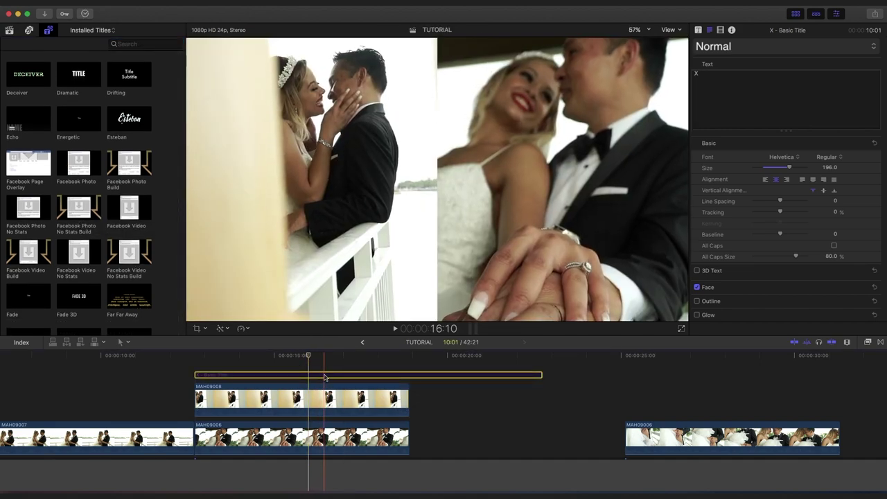
left_click(47, 31)
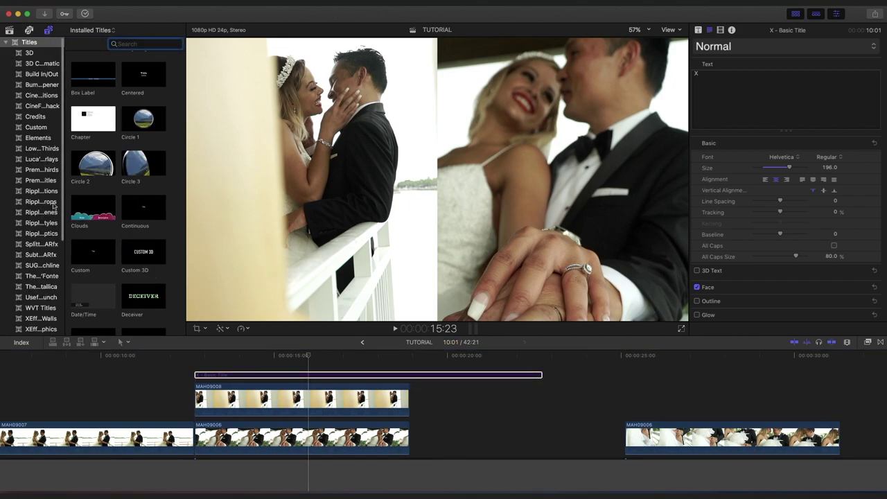
Add a Custom solid generator on top of the disabled title and the two stacked clips.
scroll(64, 208, "down", 5)
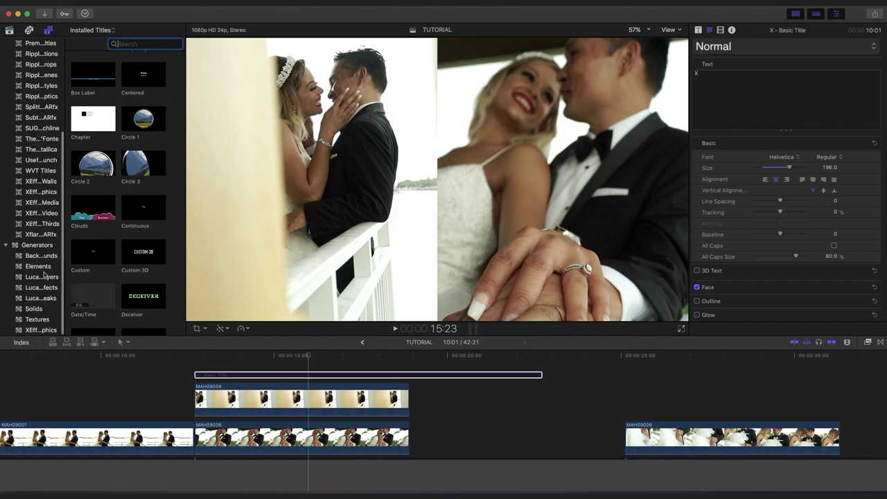
left_click(34, 308)
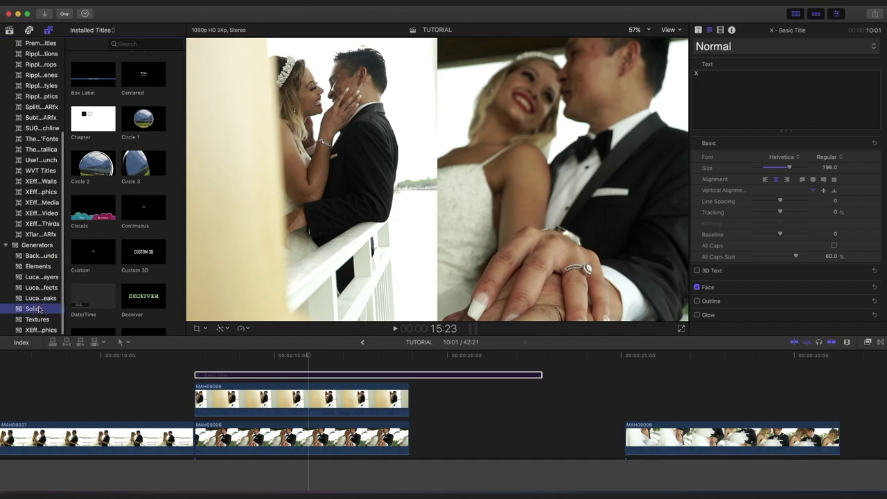
left_click_drag(93, 77, 251, 368)
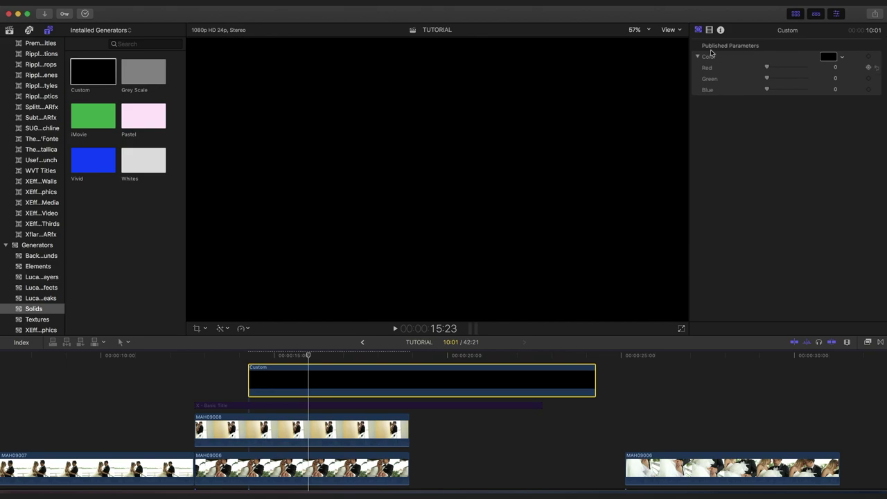
Crop the Custom generator to a thin vertical divider between the two clips, with Left at 960 px and Right at 932 px.
left_click(709, 30)
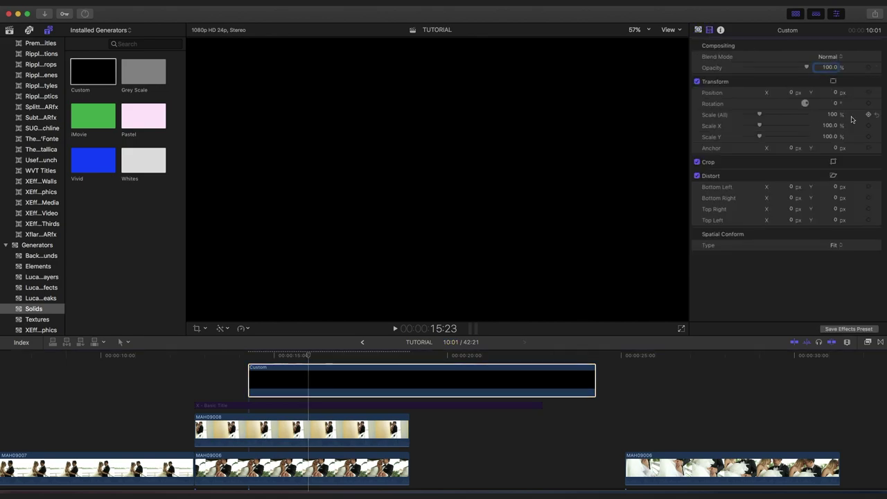
left_click(205, 329)
left_click(215, 352)
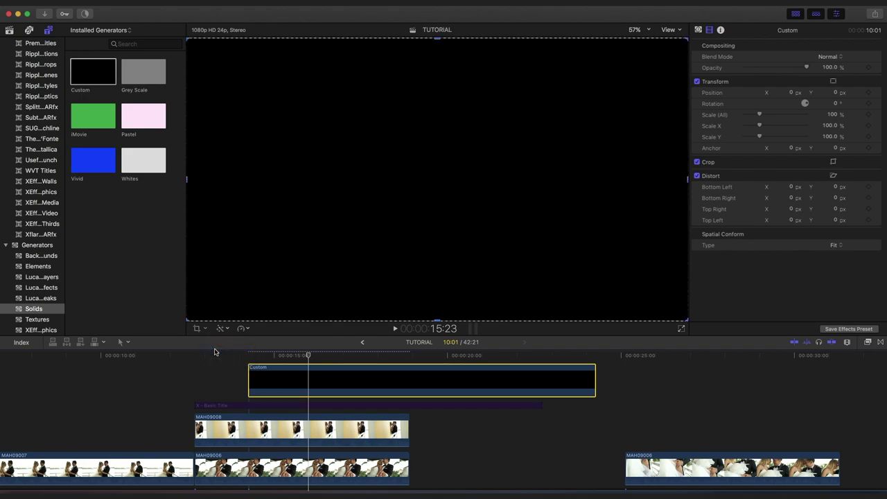
left_click_drag(189, 183, 429, 197)
left_click_drag(682, 181, 436, 200)
left_click_drag(436, 199, 436, 200)
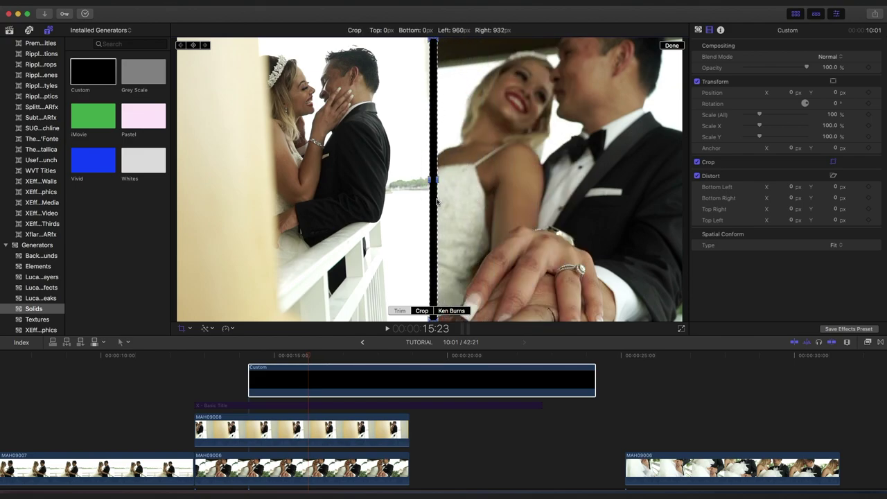
left_click(671, 46)
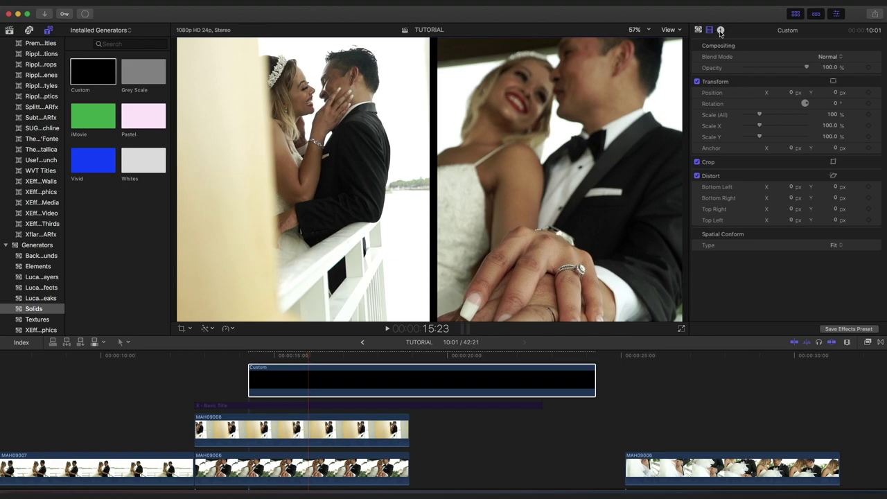
Try a near-white colour on the divider generator and return it to black.
left_click(697, 31)
left_click(828, 56)
left_click_drag(807, 72, 770, 70)
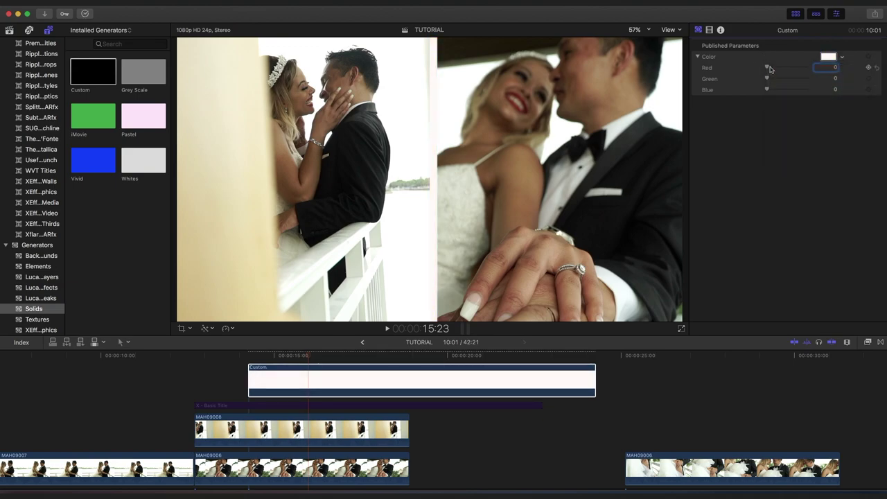
left_click(842, 58)
left_click(856, 158)
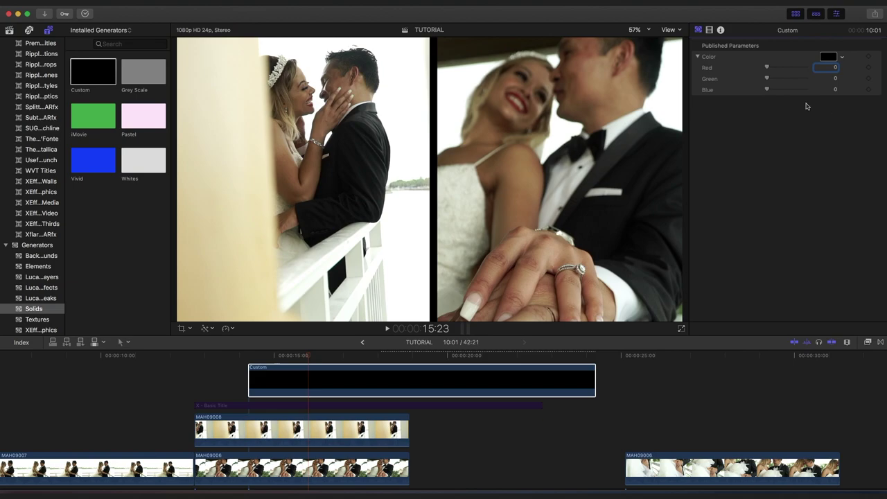
Turn on Transform for the divider generator, and enable the X title and place it above the generator.
left_click(352, 382)
left_click(436, 225)
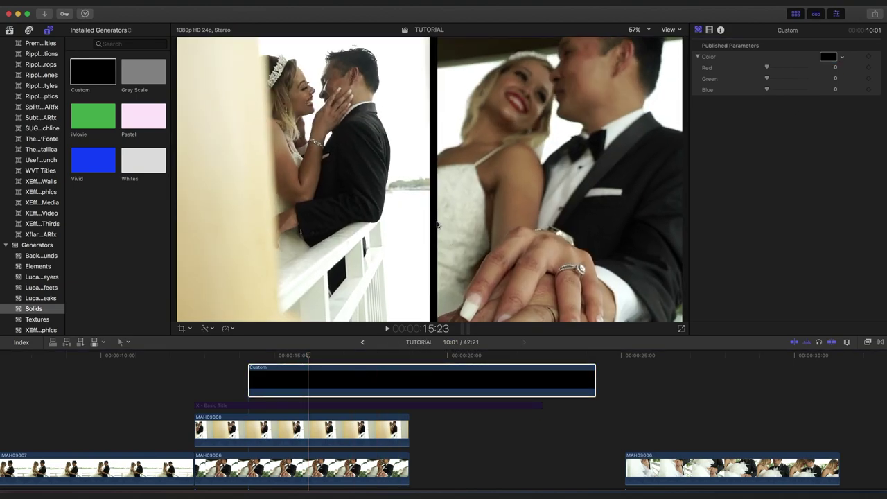
left_click(186, 329)
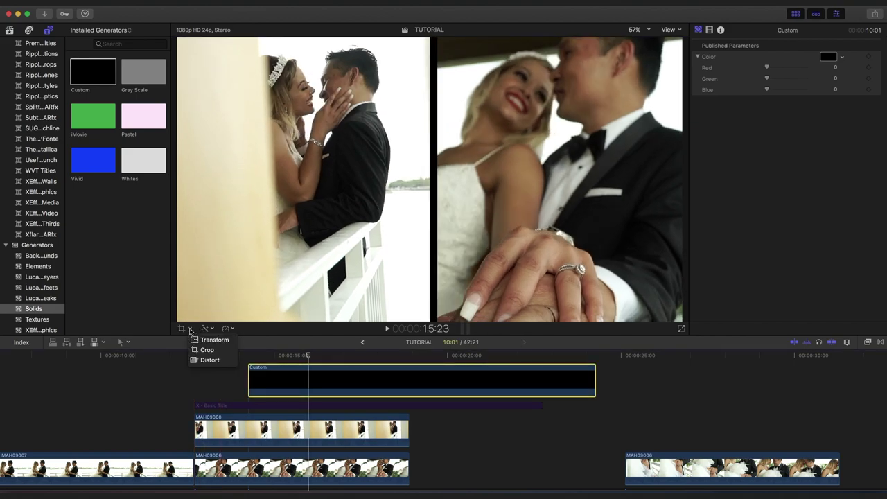
left_click(202, 340)
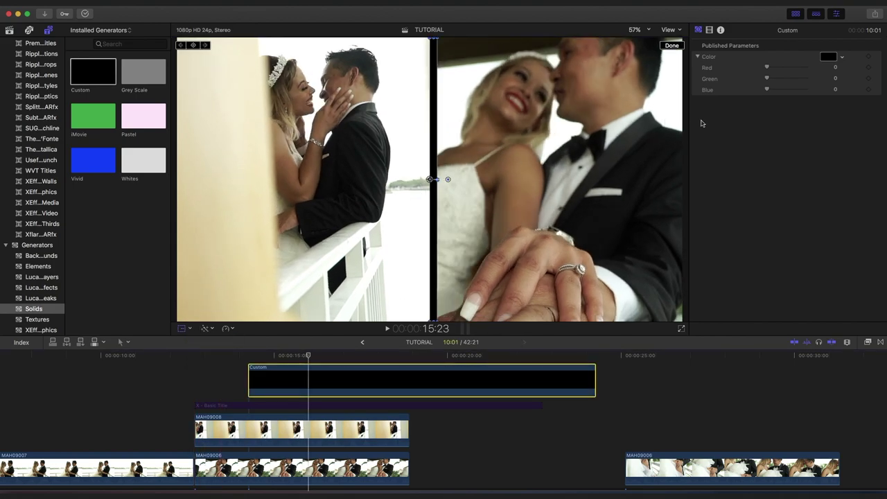
left_click(709, 30)
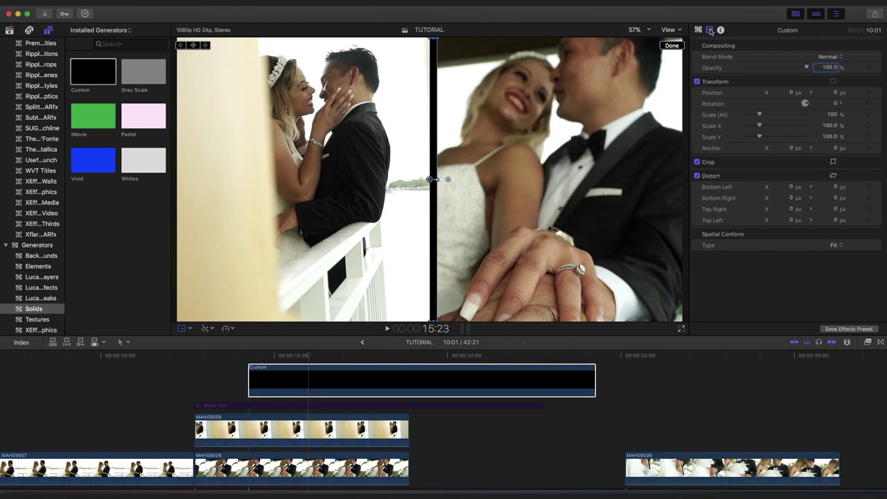
left_click_drag(308, 405, 310, 358)
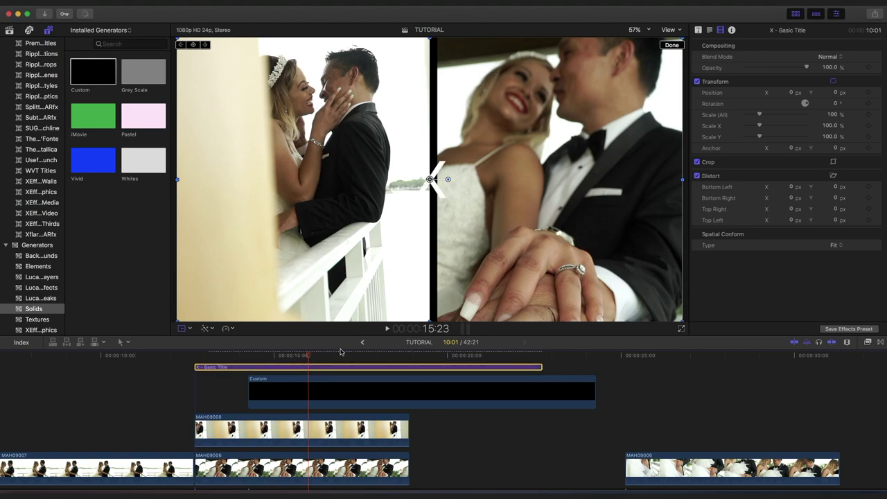
Set the divider generator's X position to -12.7 px to centre it on the X marker.
left_click(790, 93)
left_click(790, 93)
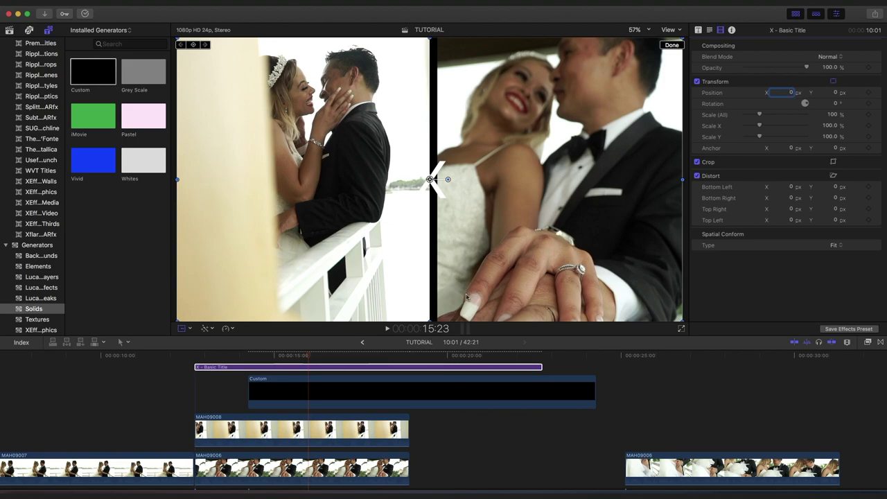
left_click(323, 405)
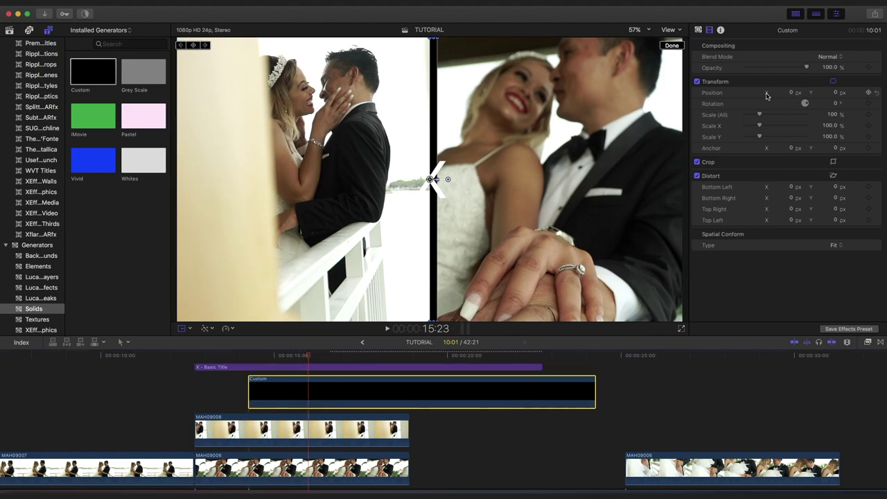
mouse_move(788, 93)
left_mouse_down()
mouse_move(772, 94)
mouse_move(779, 93)
left_mouse_up()
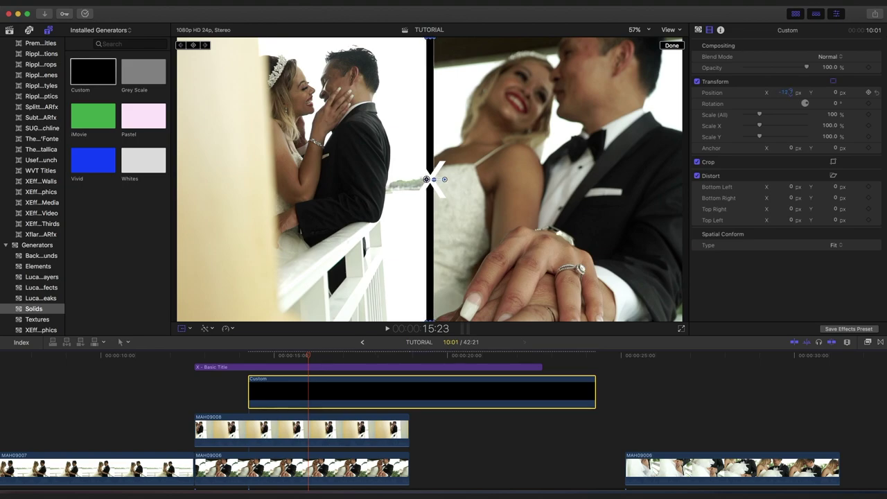
left_click(672, 45)
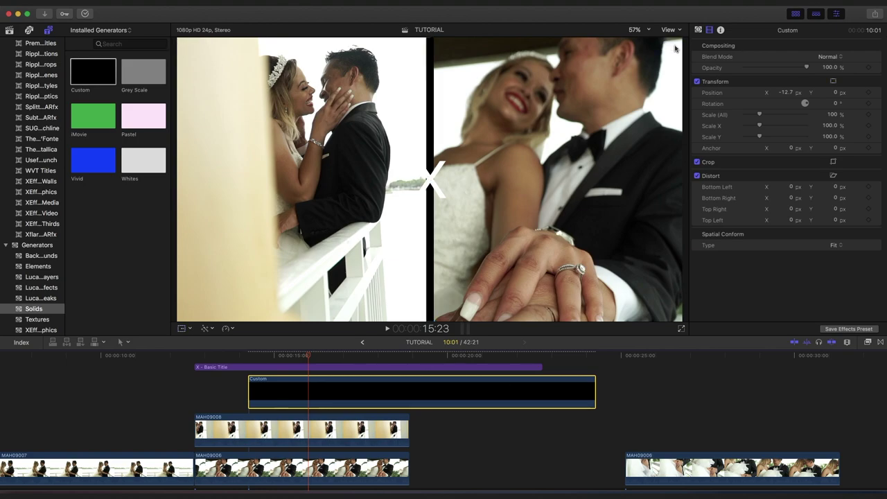
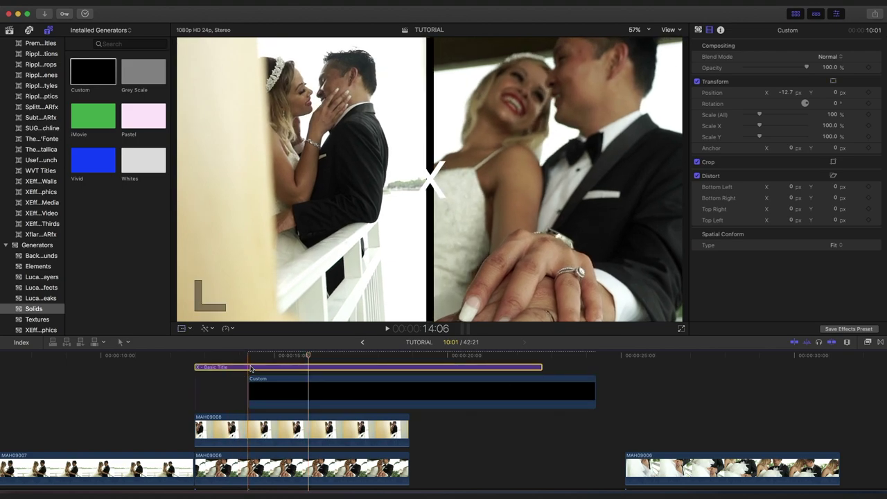
Disable the X title, trim both ends of the Custom generator to match the stacked clips, and play the split screen.
key("v")
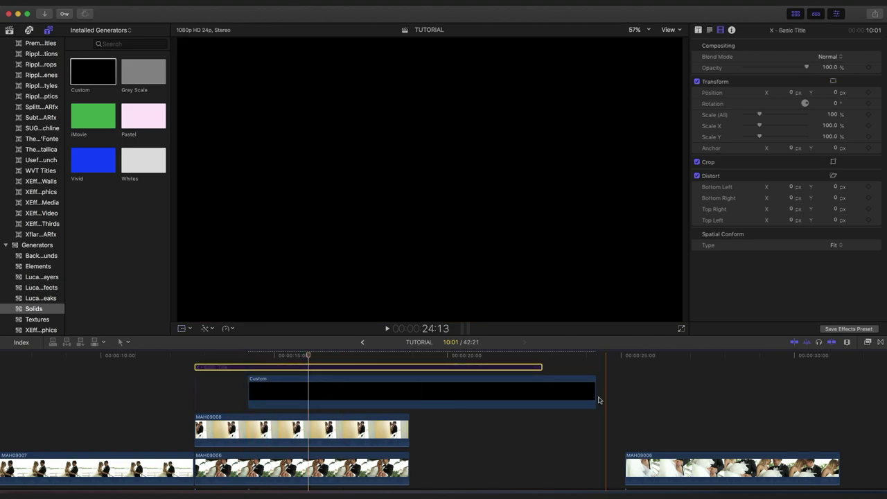
left_click_drag(595, 394, 408, 414)
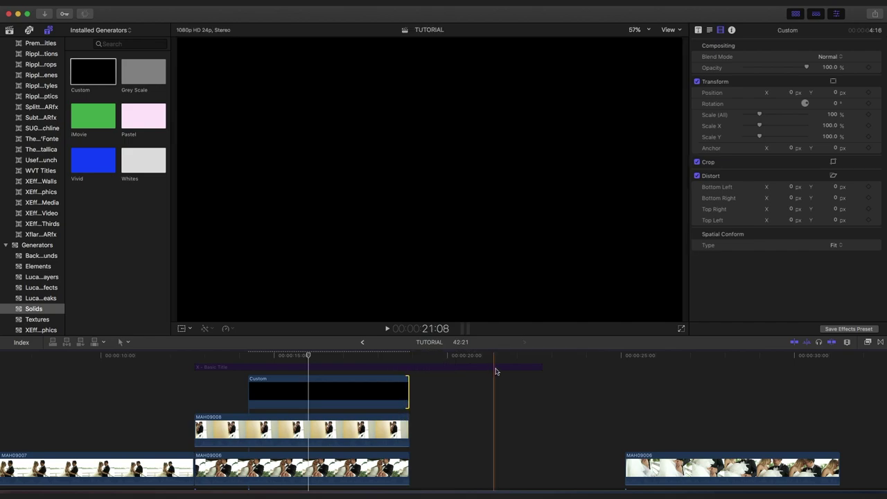
mouse_move(490, 365)
left_mouse_down()
mouse_move(481, 362)
mouse_move(498, 368)
left_mouse_up()
left_click_drag(250, 392, 194, 390)
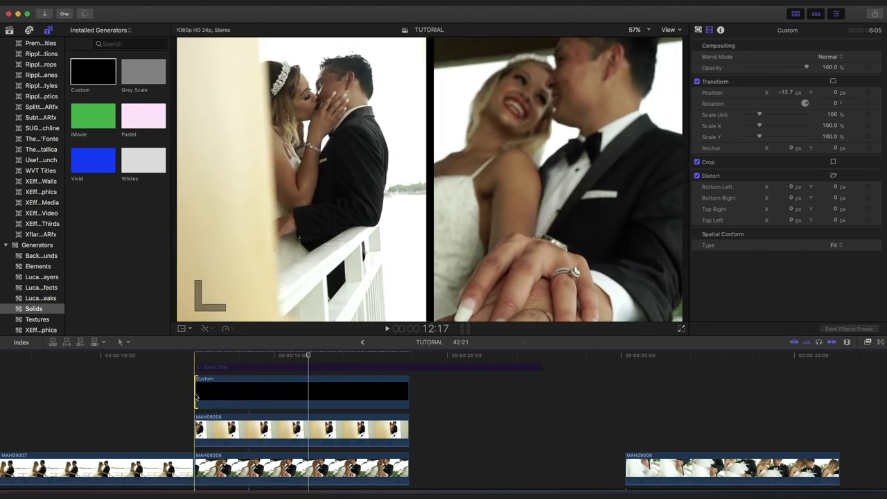
key("space")
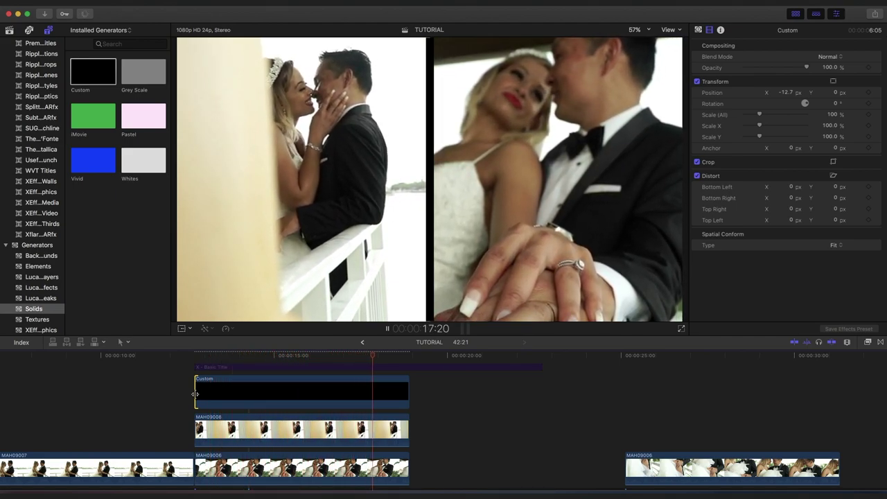
key("space")
Stretch the divider bar vertically with Transform to a Y scale of 107.03%.
left_click(343, 385)
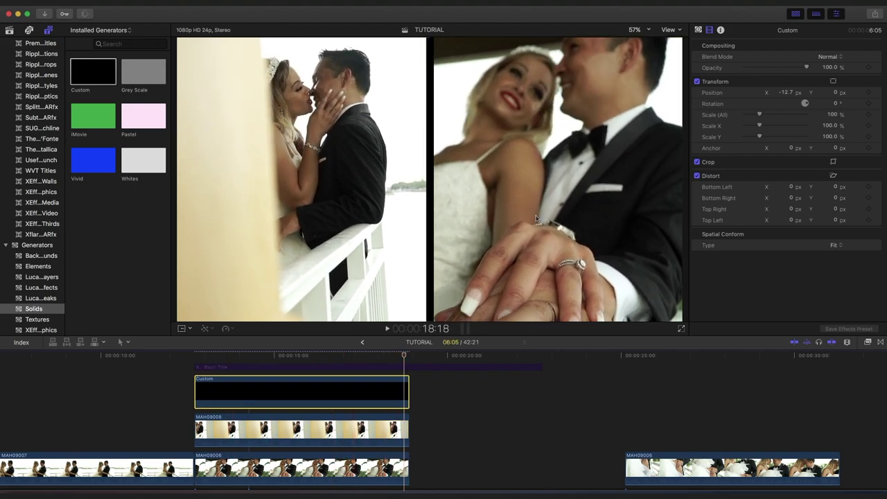
left_click(181, 329)
left_click_drag(429, 39, 429, 23)
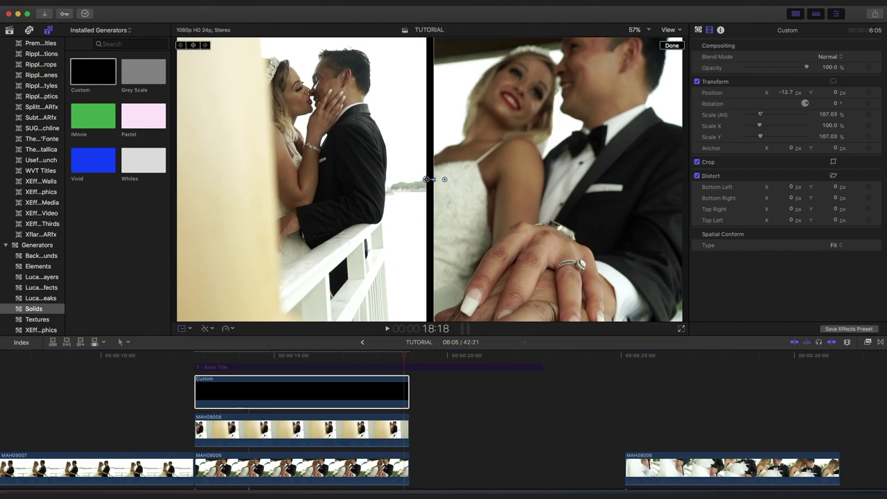
left_click(671, 46)
Duplicate the Custom generator directly above the original, enlarge the timeline area, and select the upper copy.
scroll(275, 403, "right", 2)
scroll(275, 403, "up", 1)
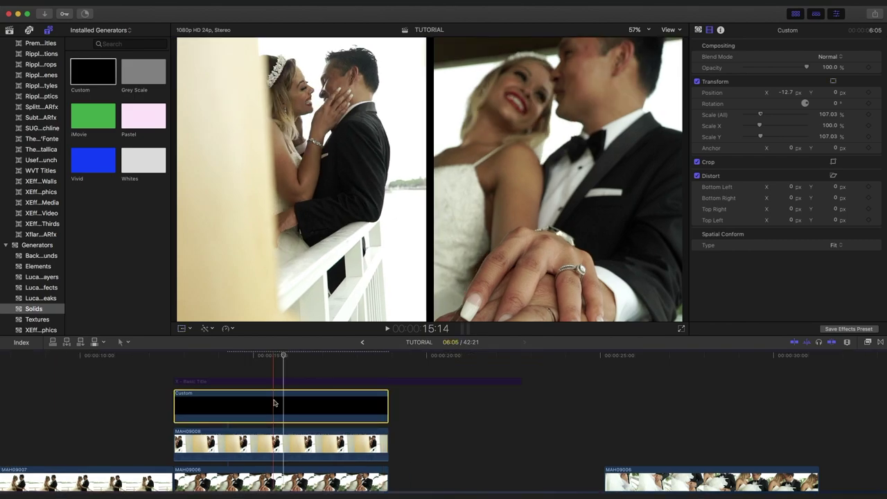
left_click_drag(274, 402, 278, 375)
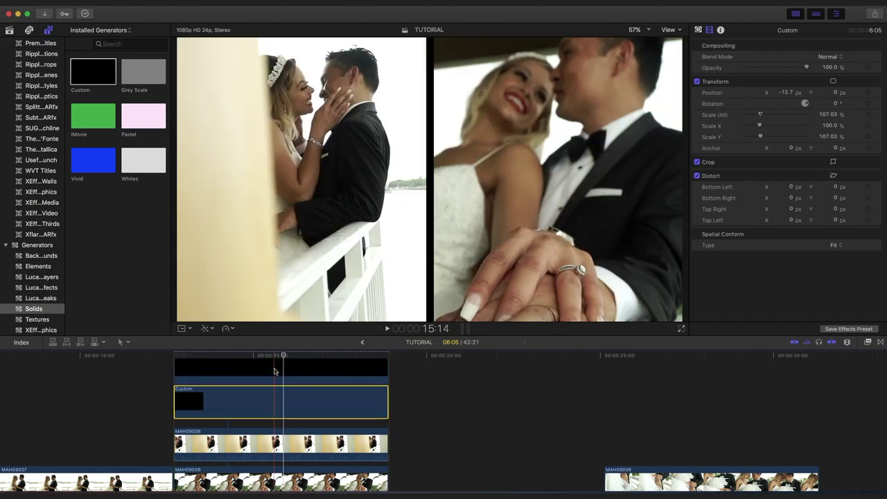
left_click_drag(369, 336, 370, 285)
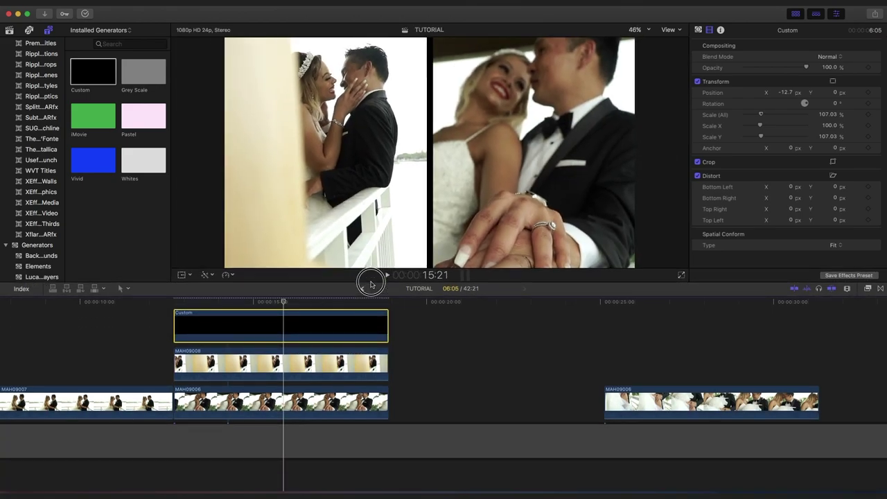
left_click_drag(277, 326, 278, 346)
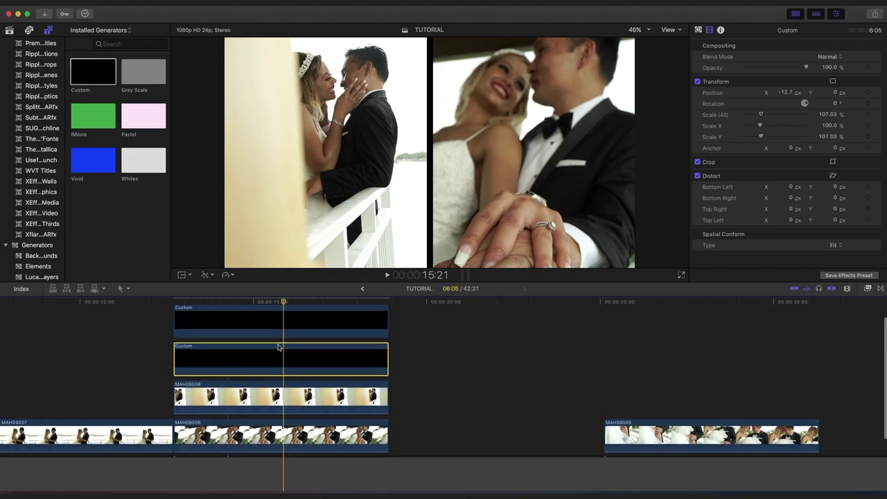
left_click(277, 323)
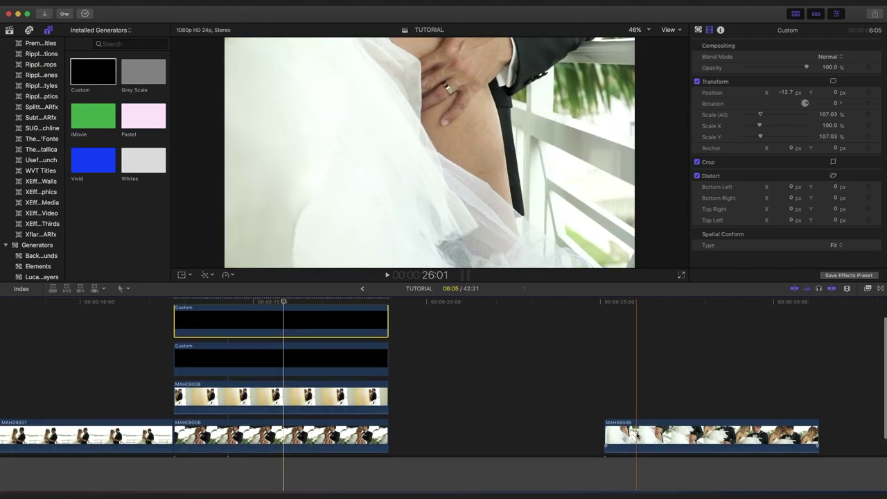
Move clip MAH09007 directly beneath the stacked MAH09006 and MAH09008 clips, aligned with their start.
left_click_drag(90, 431, 306, 422)
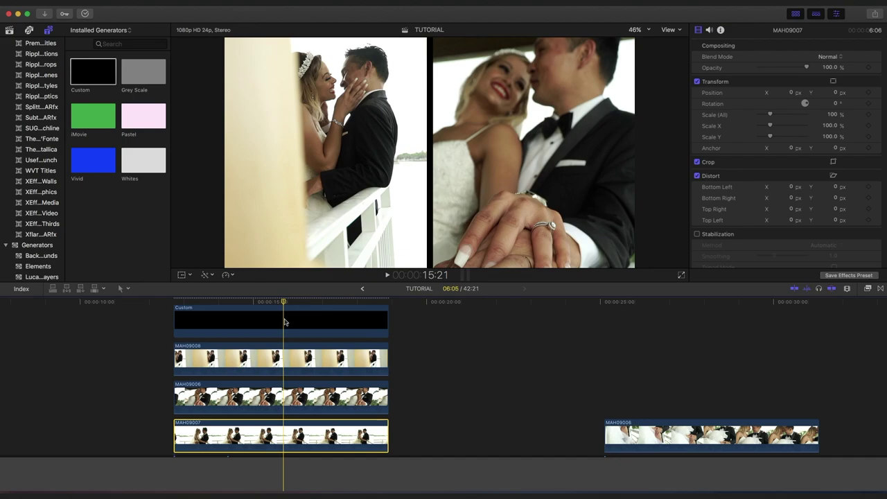
scroll(284, 322, "left", 2)
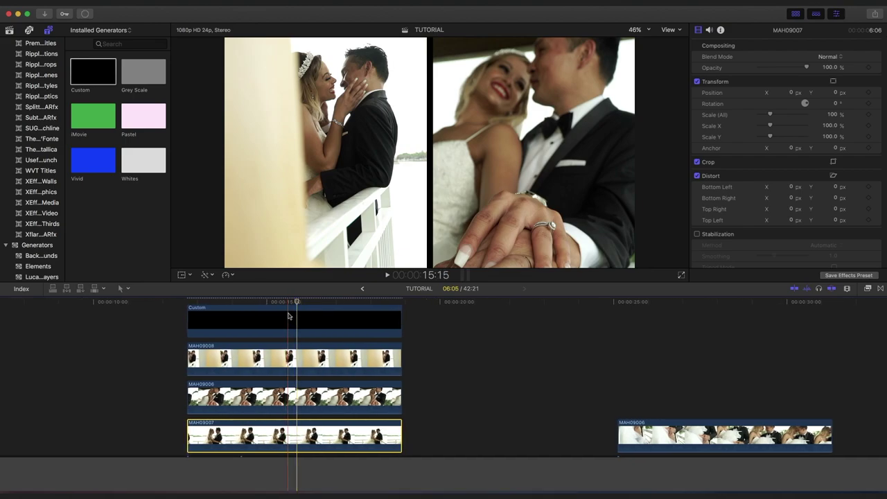
left_click_drag(289, 327, 289, 311)
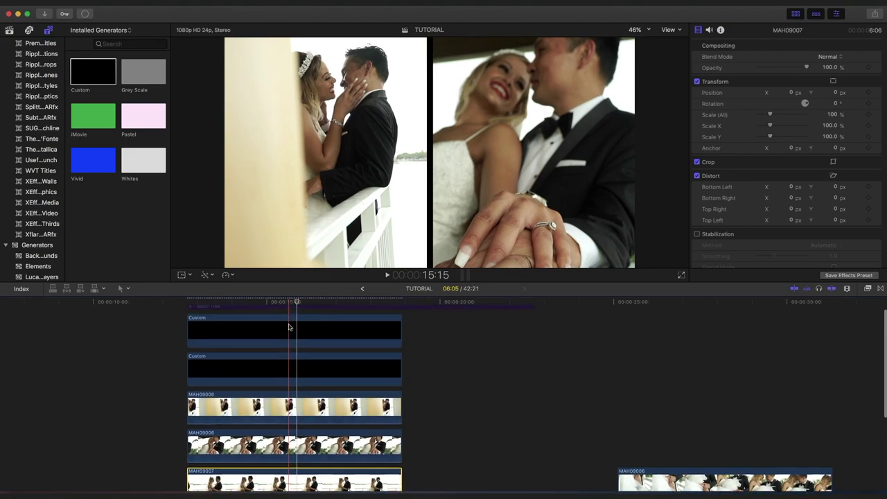
Rotate the upper Custom generator to -90° and stretch it to a Y scale of 188.79% as a horizontal divider.
left_click(183, 277)
left_click_drag(445, 153, 427, 190)
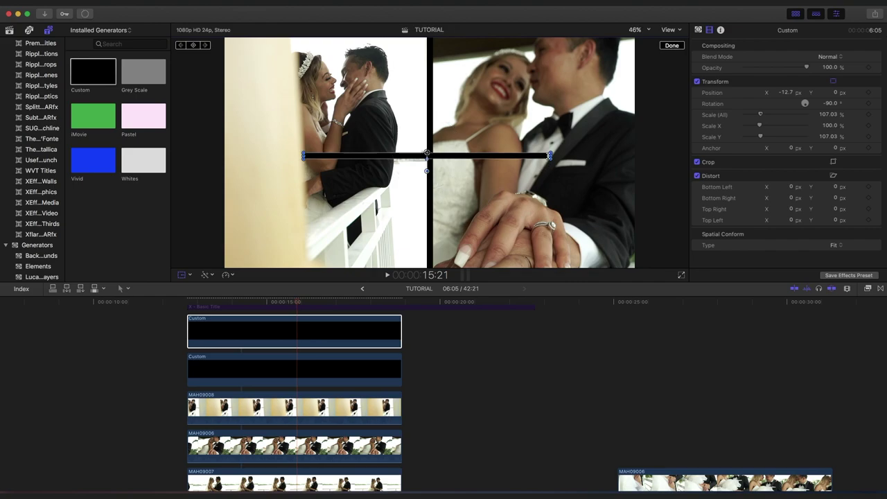
left_click_drag(550, 155, 645, 158)
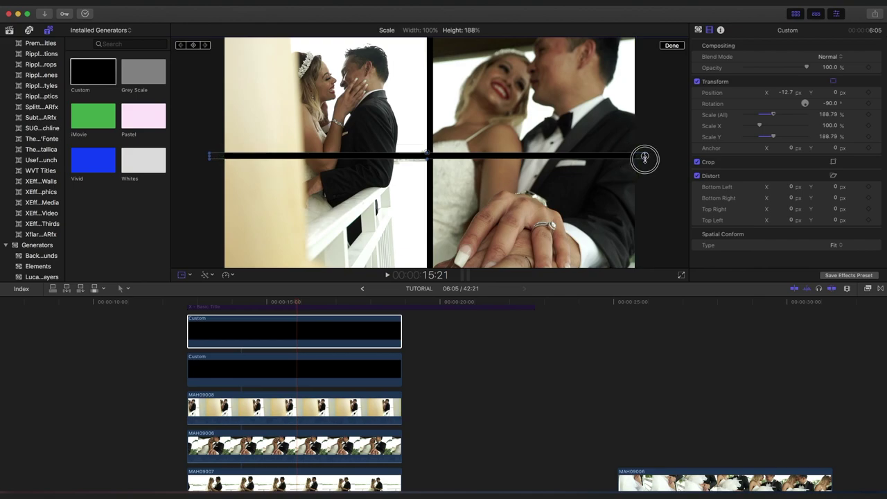
Shift the horizontal divider to cross only the left half, centre it vertically on the briefly enabled X title, and disable the title again.
left_click_drag(644, 158, 540, 155)
left_click_drag(477, 158, 383, 155)
left_click(306, 307)
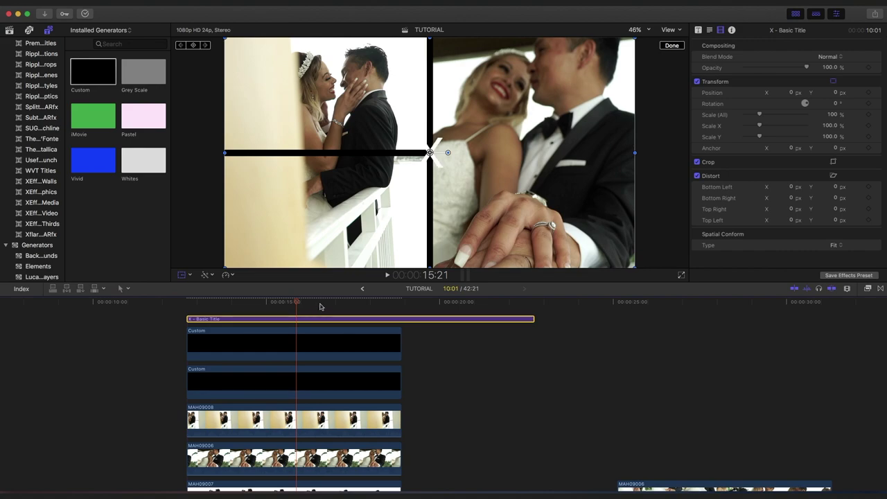
left_click(667, 46)
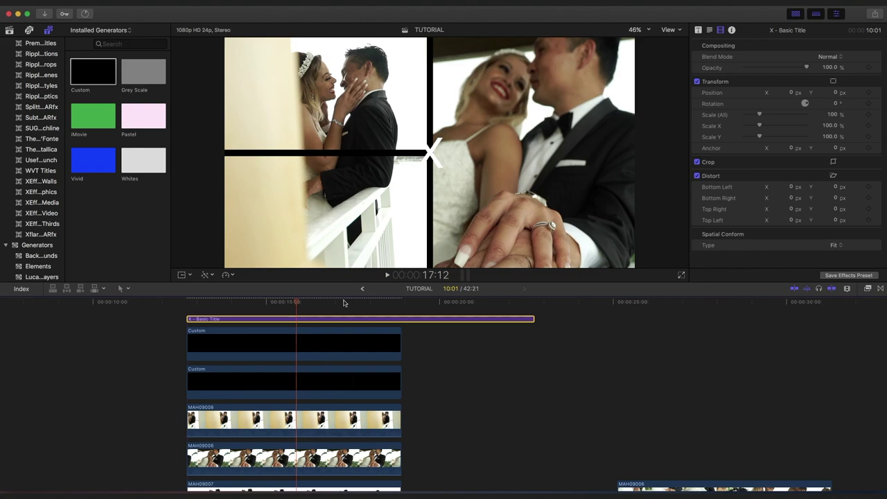
left_click(317, 318)
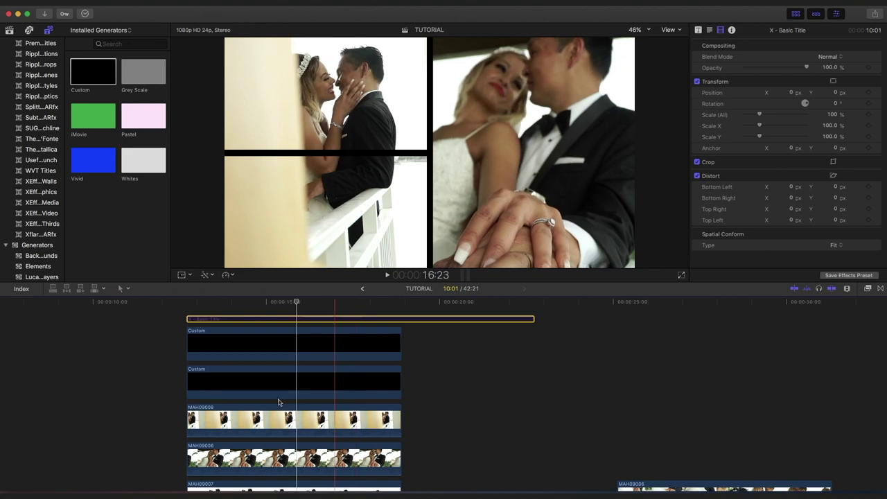
Scale clip MAH09008 down to 59% and move it into the frame's upper-left quadrant, at about X -404.7, Y 232.4 px.
scroll(276, 405, "down", 2)
scroll(274, 411, "down", 1)
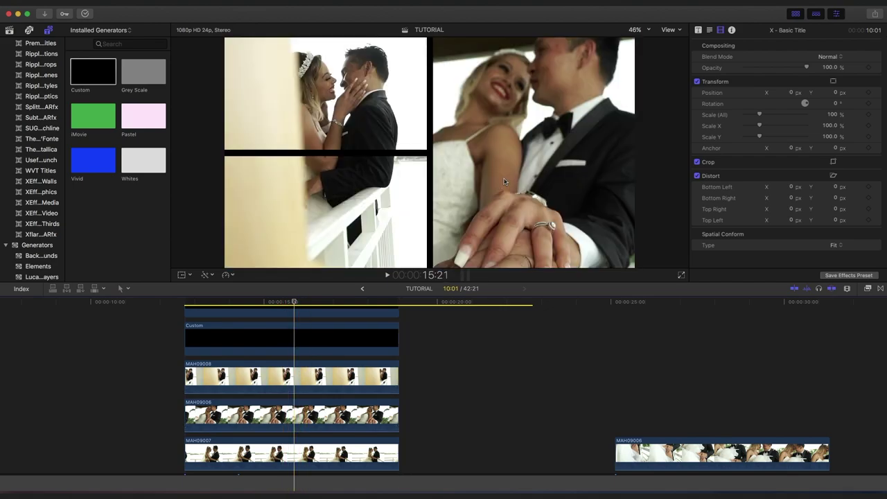
left_click(286, 375)
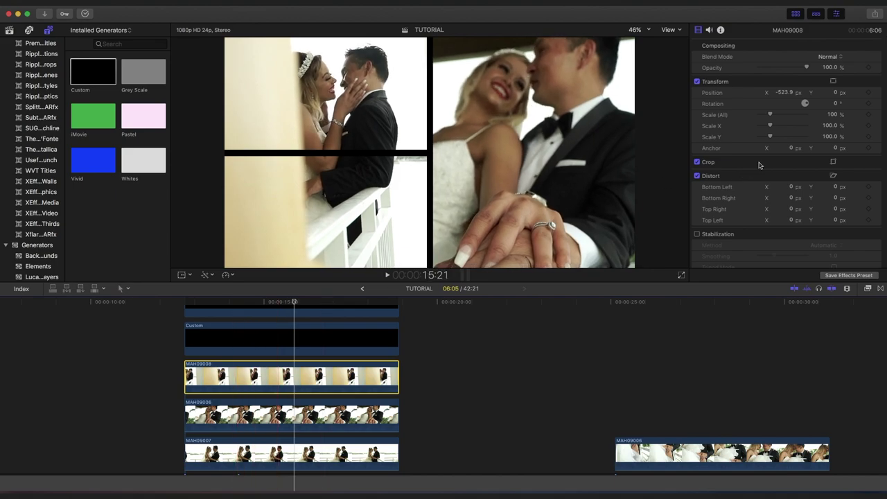
left_click_drag(769, 115, 765, 113)
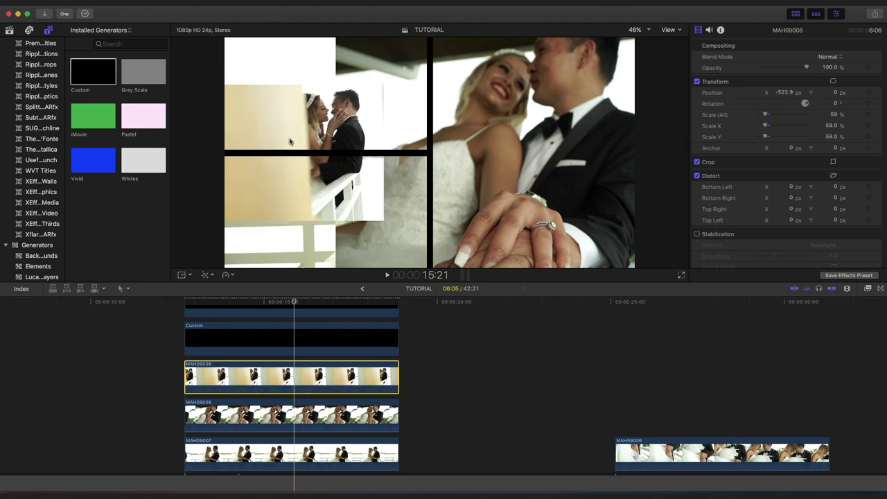
left_click(182, 275)
left_click_drag(293, 123, 314, 81)
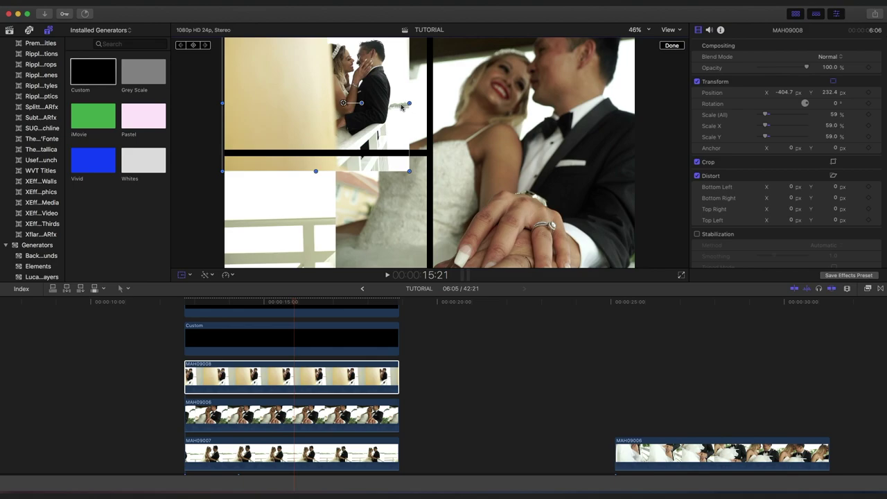
Reset MAH09008's right crop to 0 px and shift the clip left to about X -568.2, Y 232.9 px.
left_click(864, 161)
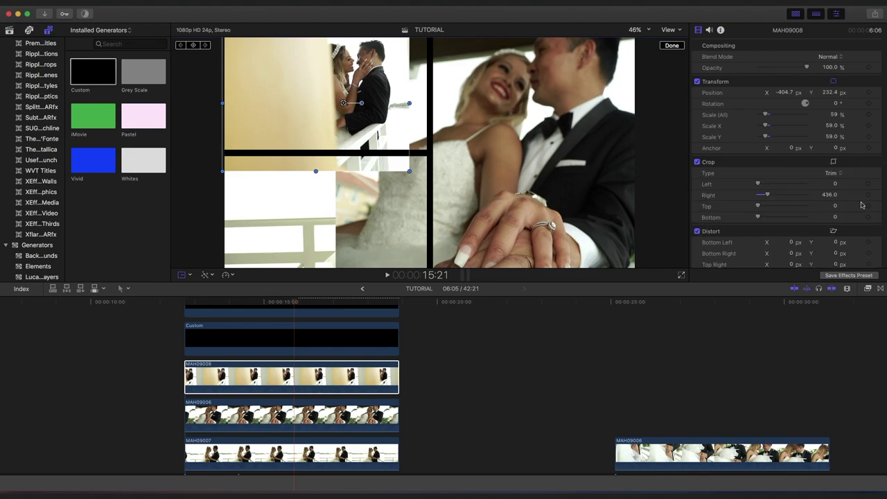
left_click(876, 197)
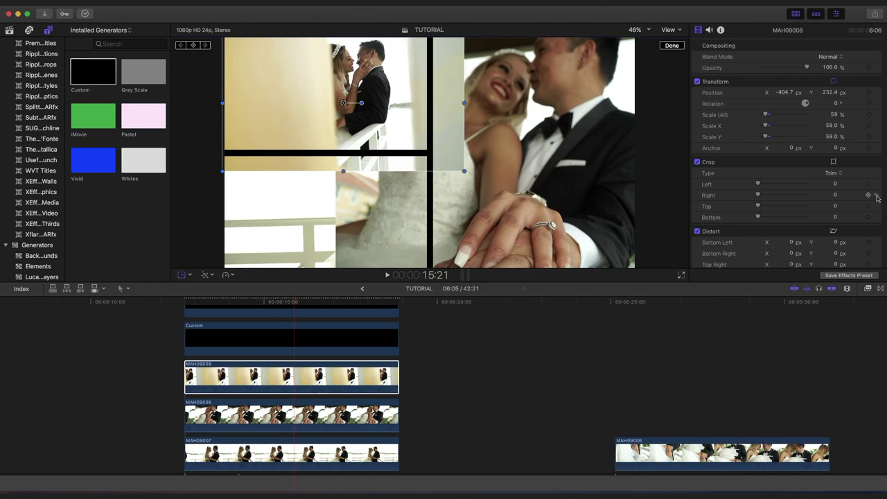
left_click_drag(319, 116, 285, 118)
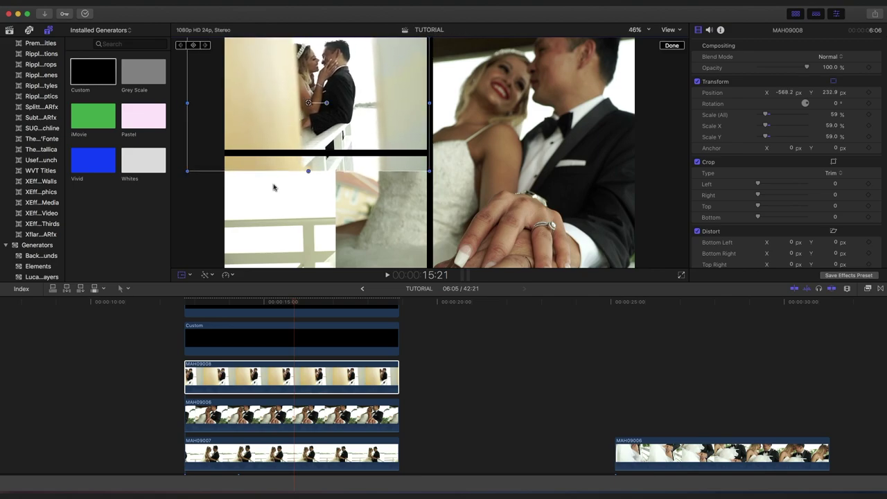
Scale clip MAH09007 down to 58% and move it into the frame's lower-left quadrant.
left_click(298, 452)
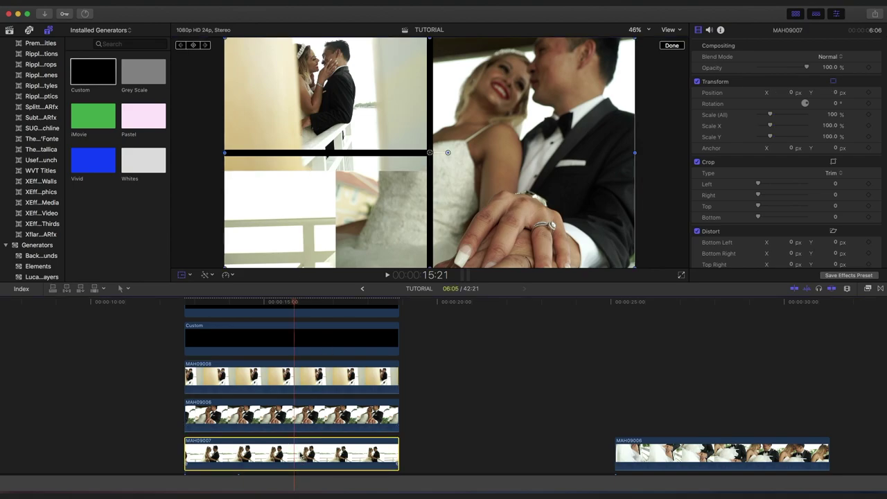
scroll(300, 452, "left", 1)
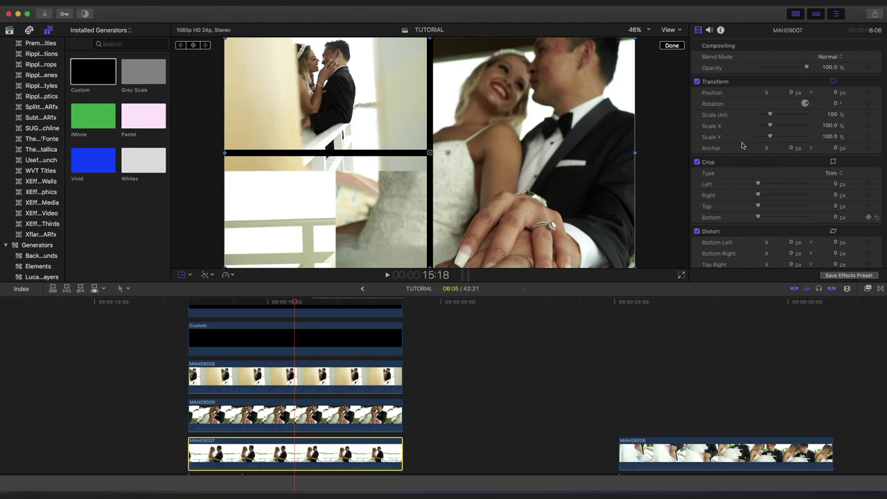
left_click_drag(770, 116, 765, 115)
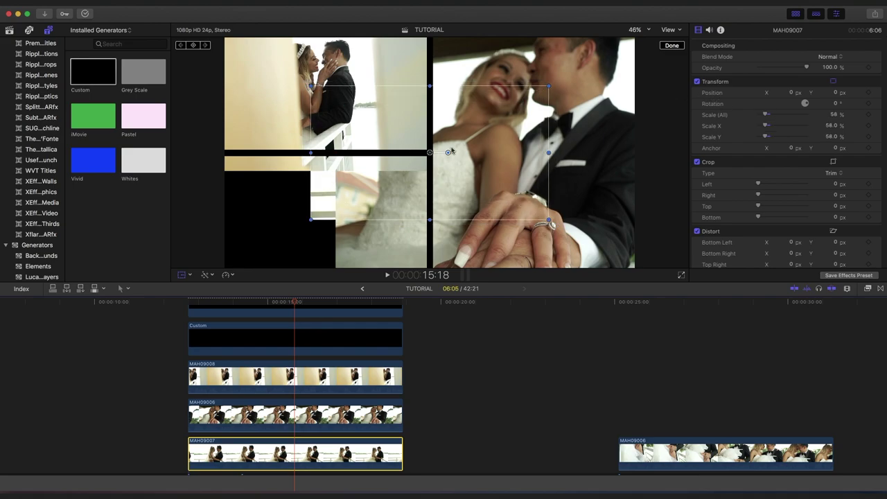
left_click_drag(429, 153, 314, 209)
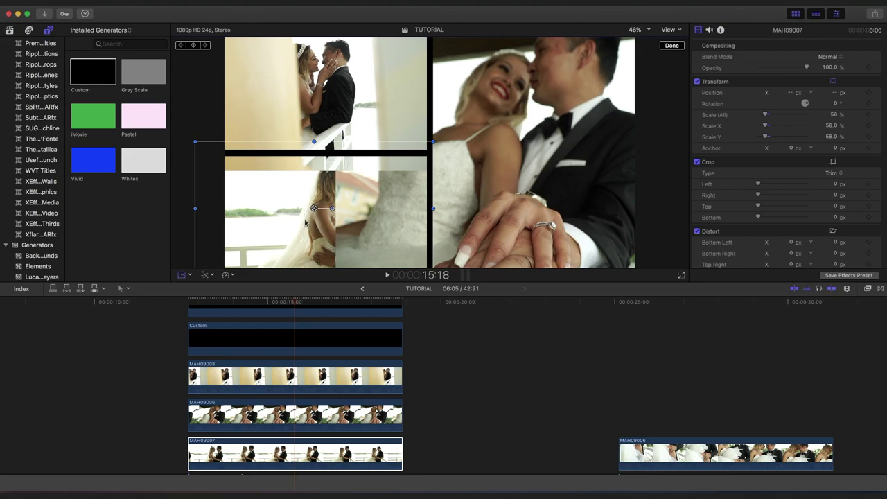
Restack MAH09007 directly above MAH09008, nudge it slightly left and down, and trim 60 px off its top edge.
left_click_drag(272, 452, 267, 365)
left_click_drag(267, 366, 269, 376)
mouse_move(267, 210)
left_mouse_down()
mouse_move(262, 218)
mouse_move(262, 210)
left_mouse_up()
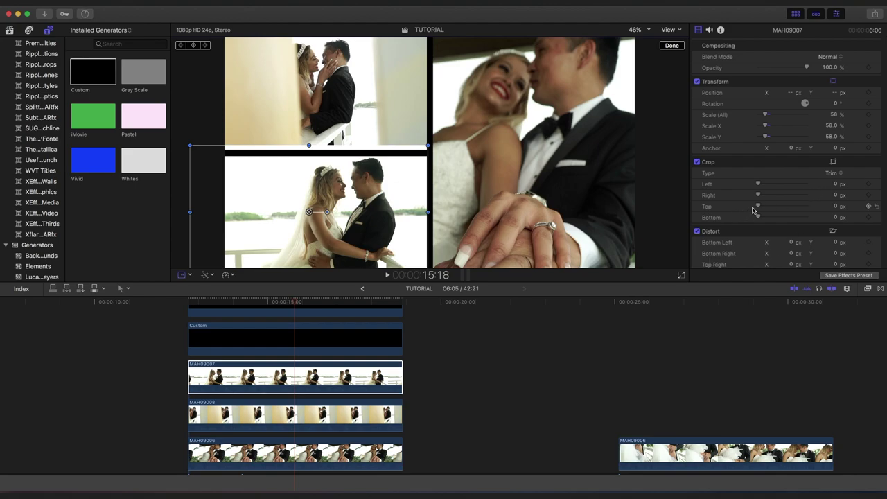
left_click_drag(759, 205, 761, 206)
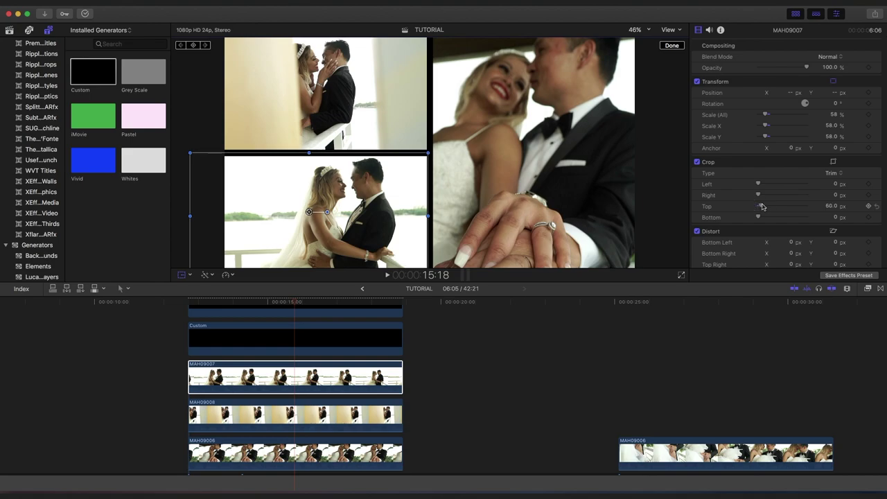
left_click(672, 45)
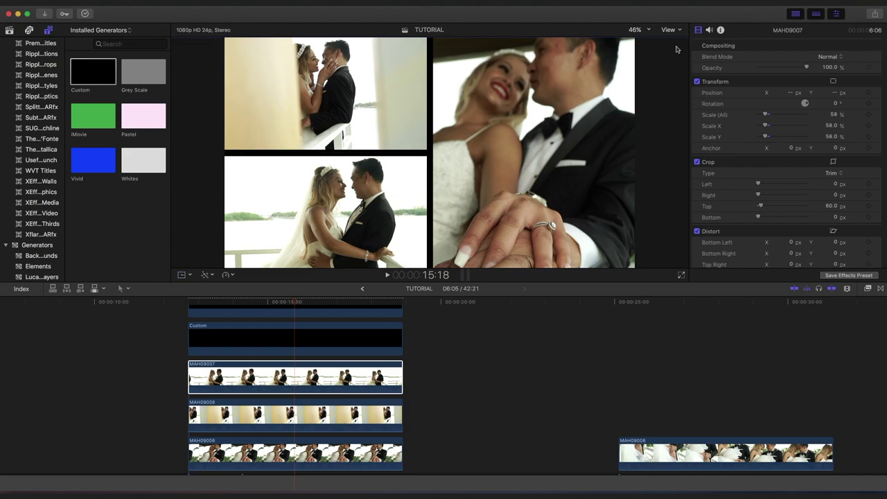
Play back the three-clip split screen from the start of the stacked clips.
left_click(189, 302)
key("space")
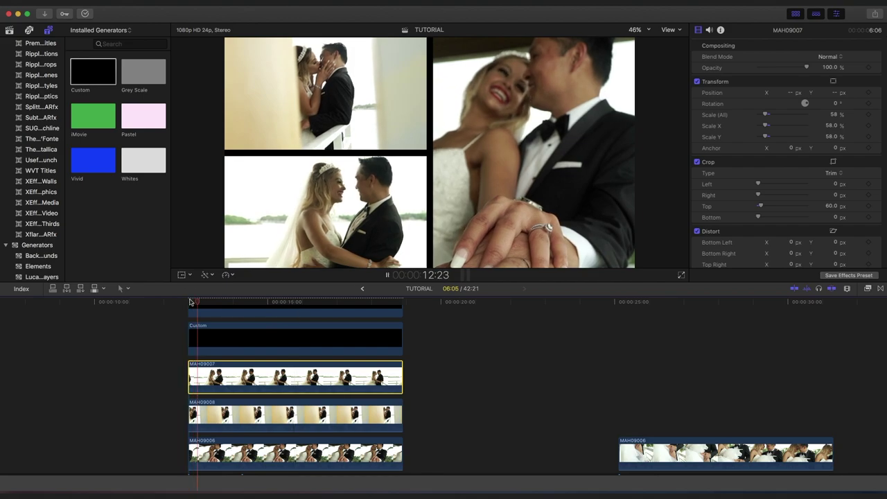
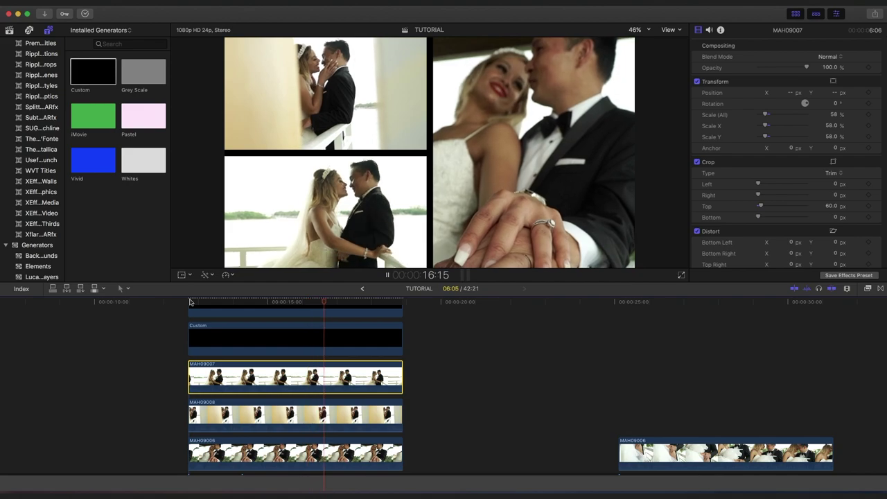
key("space")
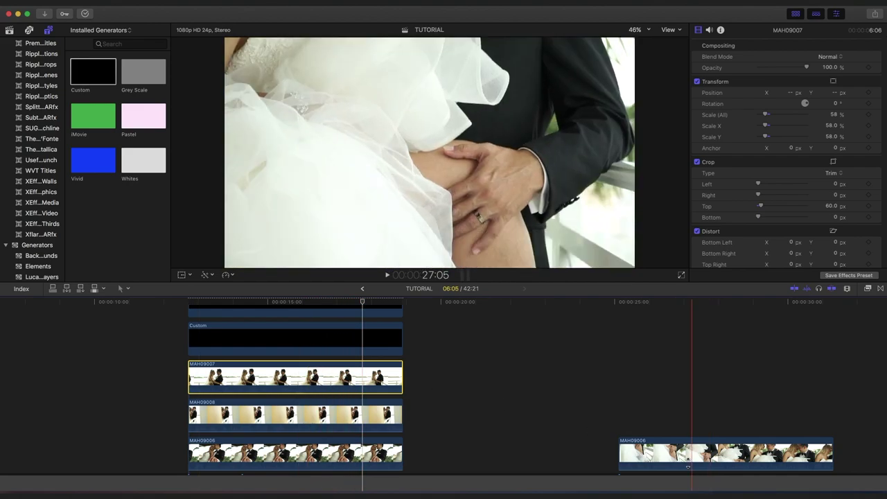
Stack the separate MAH09006 clip directly above MAH09007 with aligned starts, and reduce it to 70% over the frame's lower-right area.
left_click_drag(658, 454, 255, 365)
key("space")
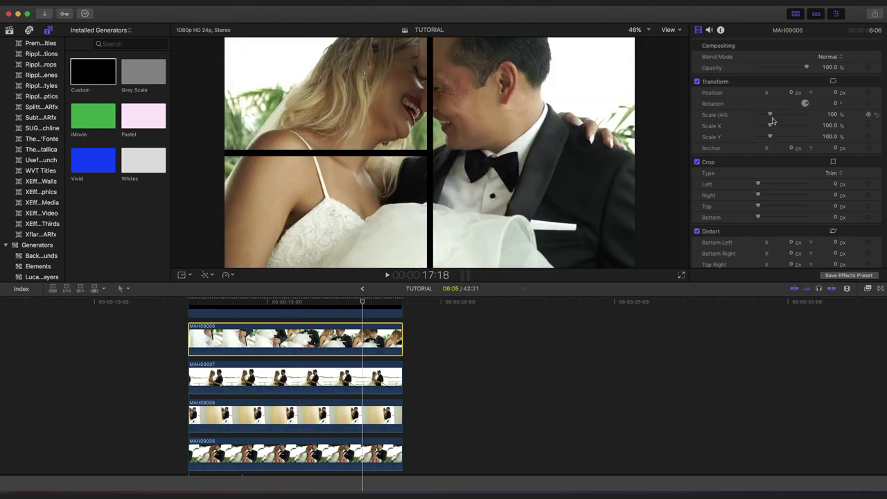
left_click_drag(770, 116, 767, 115)
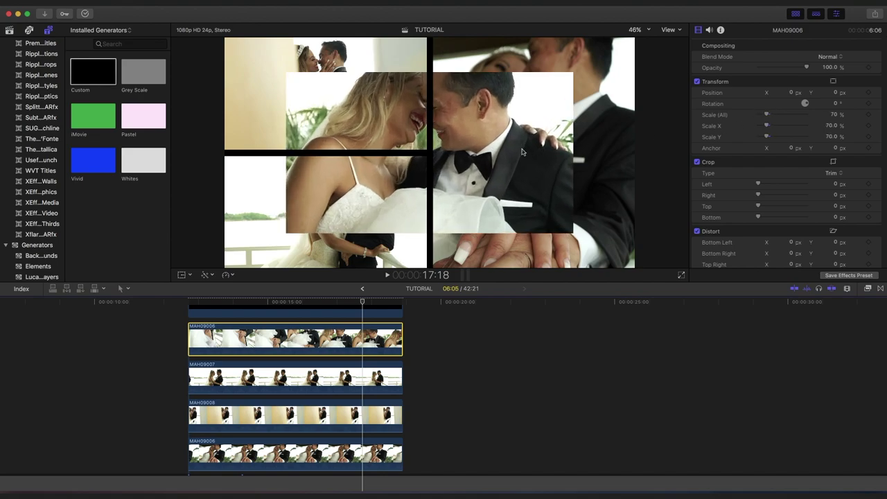
left_click(183, 276)
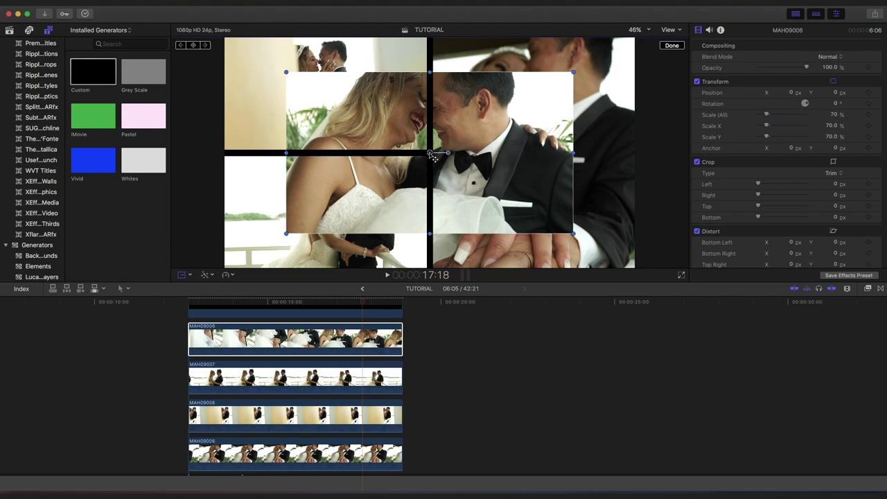
left_click_drag(432, 155, 519, 194)
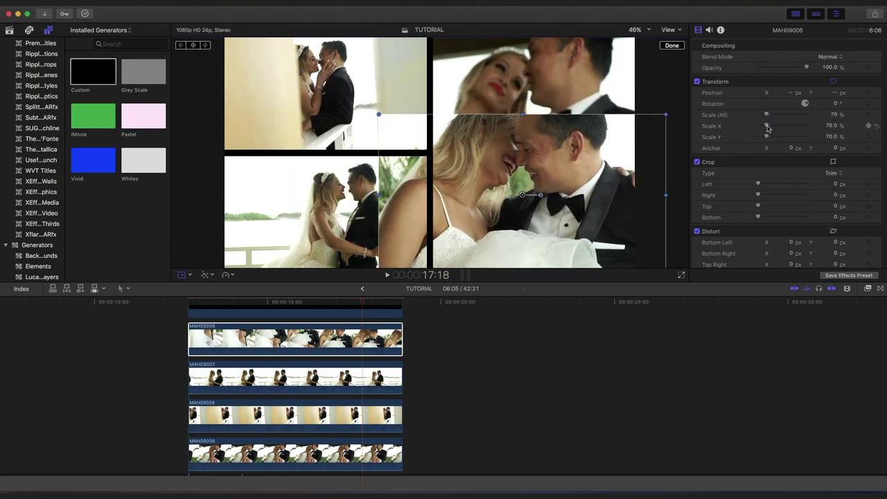
Scale the upper MAH09006 clip to 56% and fit it into the frame's lower-right quadrant.
left_click_drag(766, 114, 764, 115)
left_click_drag(525, 197, 544, 218)
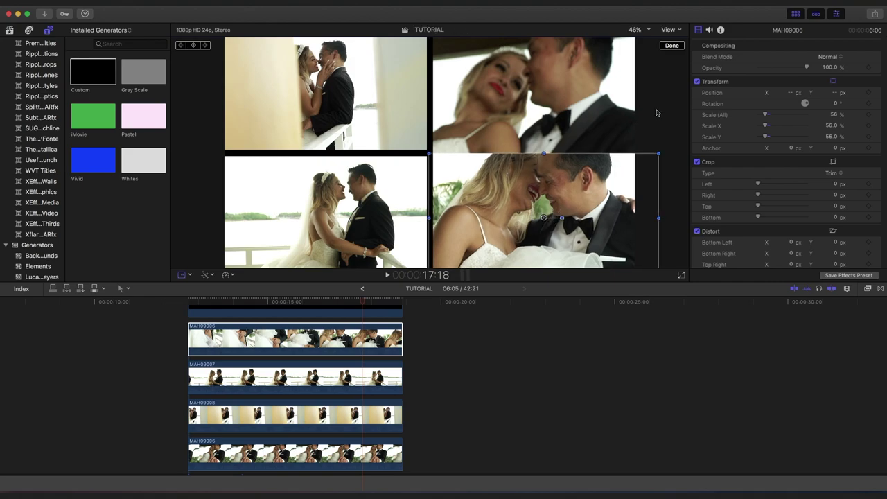
left_click(673, 46)
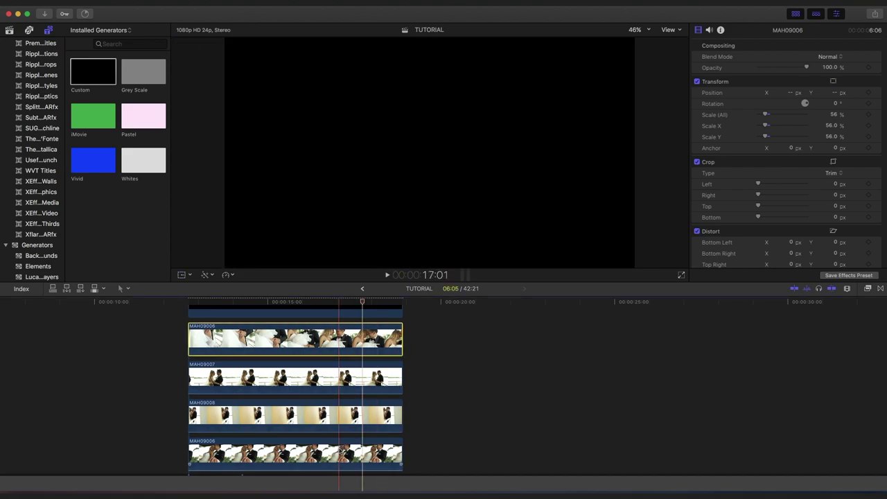
Scale the lowest MAH09006 clip to 56% and fit it into the frame's upper-right quadrant, at about X 531.6, Y 235.3 px.
left_click(341, 451)
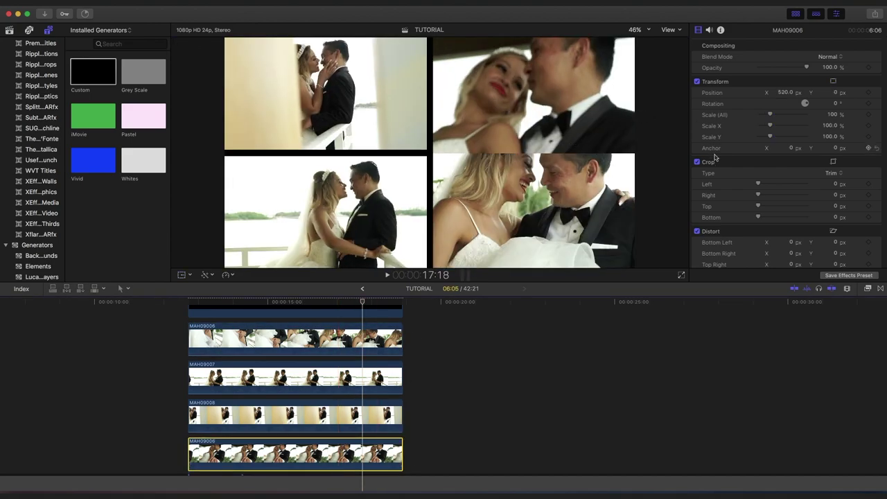
left_click_drag(769, 115, 767, 114)
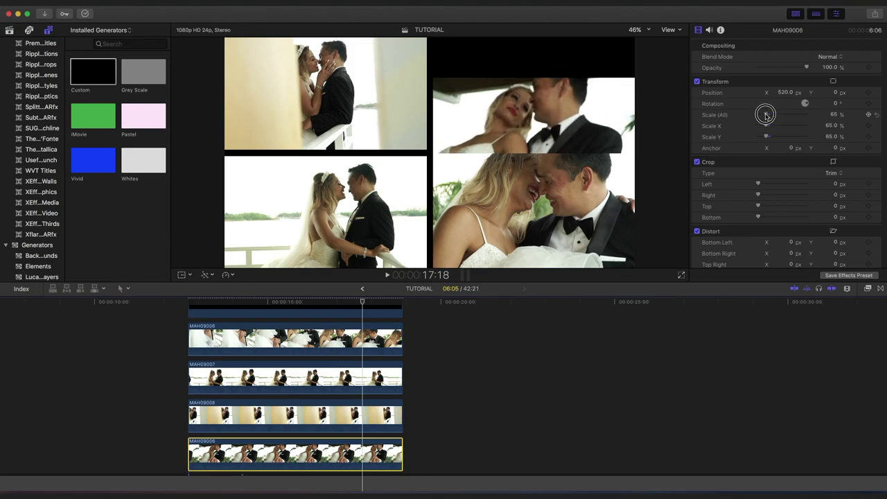
left_click(182, 276)
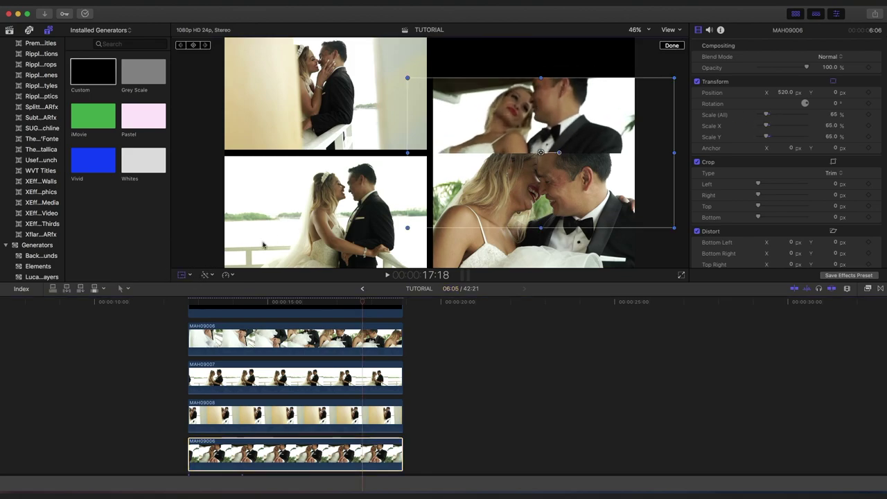
left_click_drag(538, 131, 543, 84)
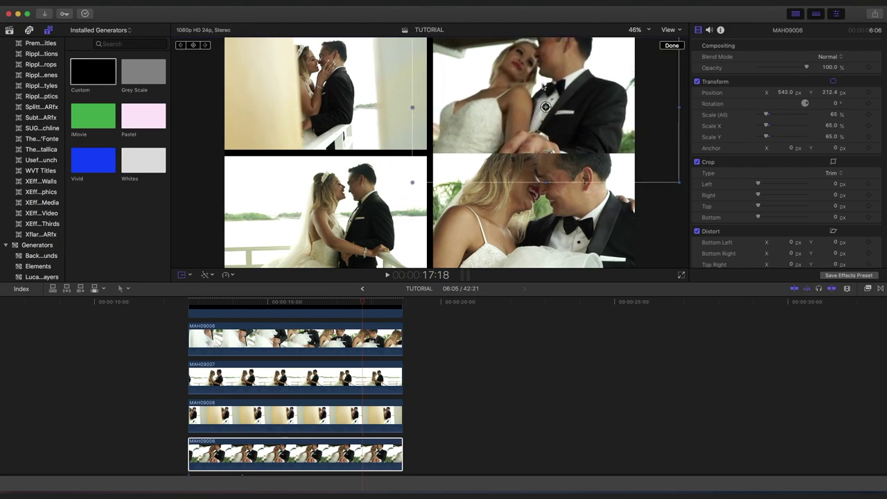
left_click_drag(767, 115, 765, 114)
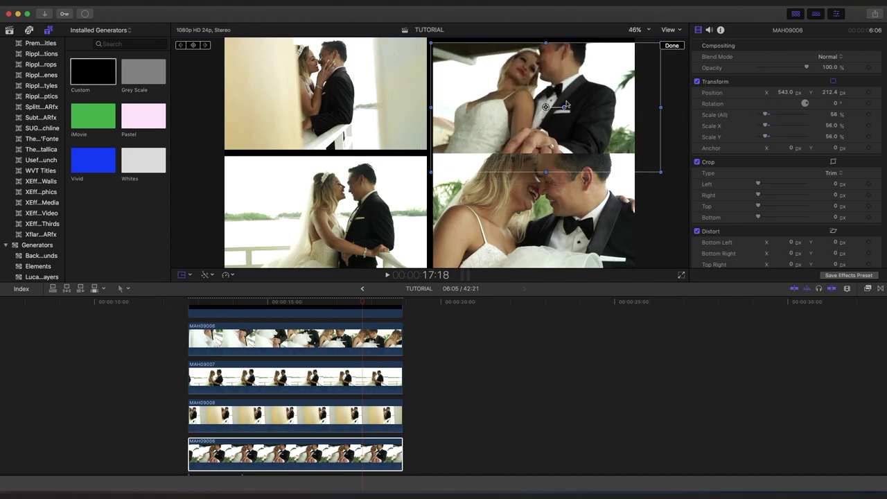
left_click_drag(553, 98, 550, 95)
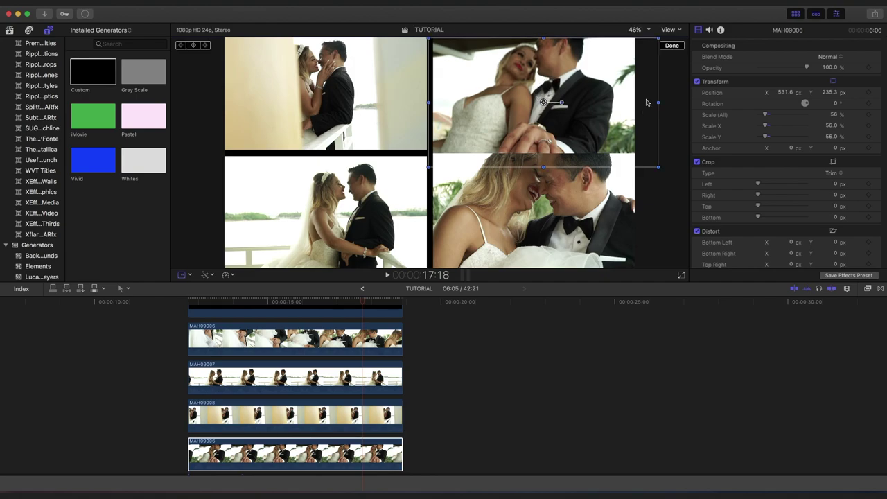
left_click(672, 45)
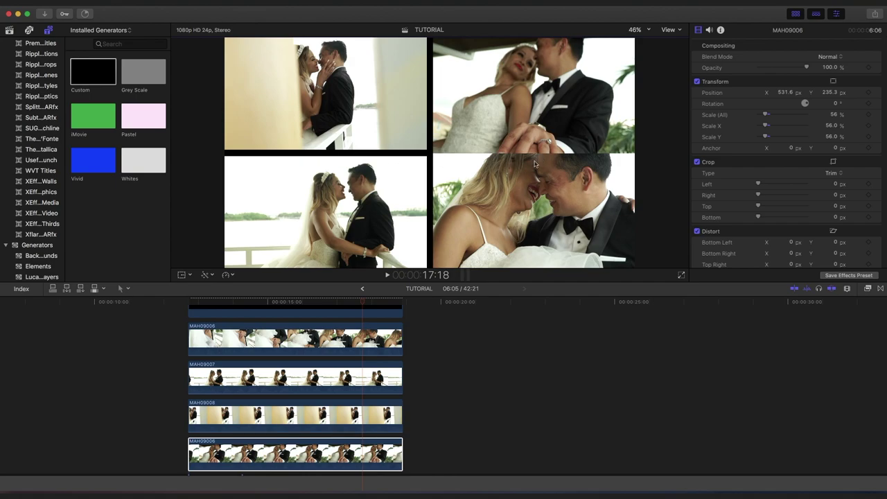
Enlarge the topmost Custom generator's horizontal black bar with Transform so it reaches past the frame's right edge.
scroll(321, 354, "up", 4)
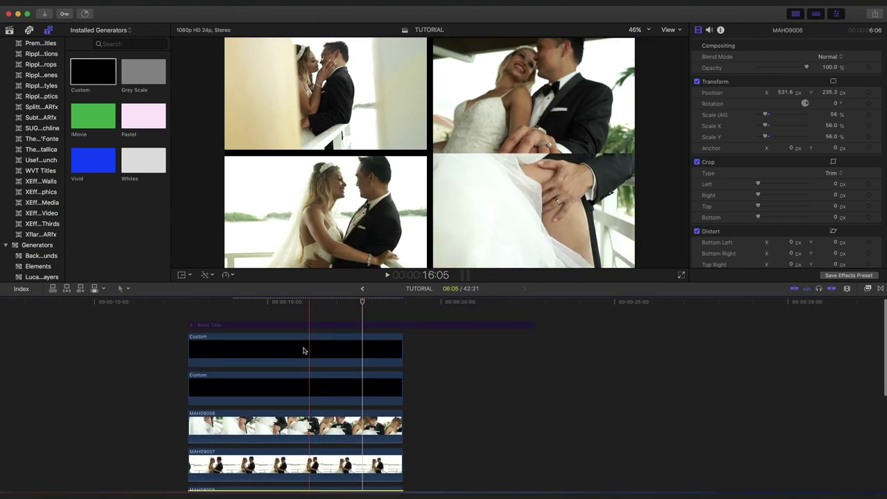
left_click(303, 349)
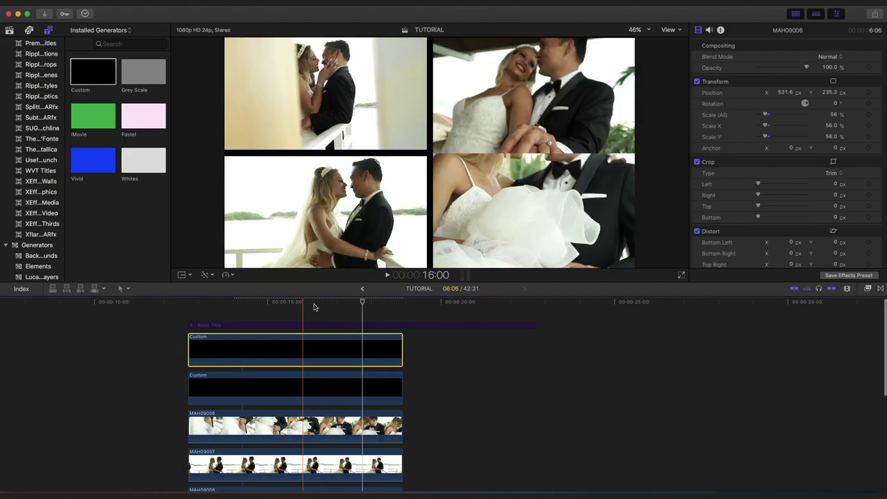
left_click(313, 305)
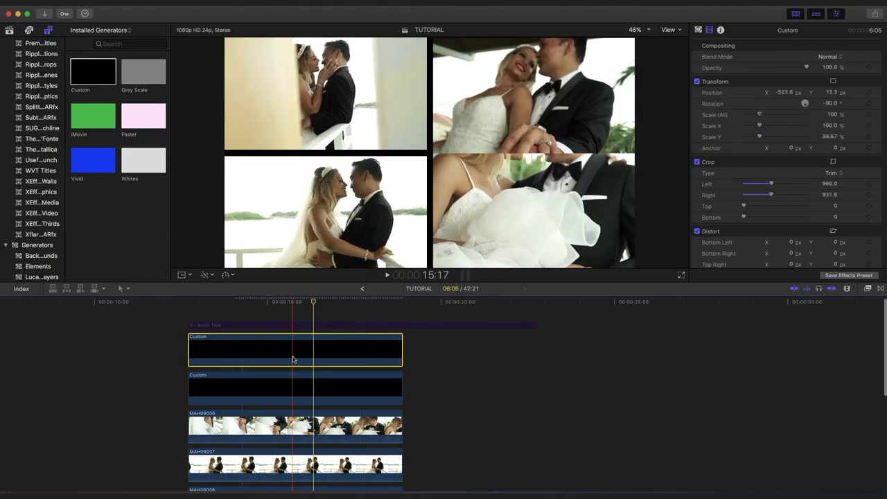
left_click(182, 274)
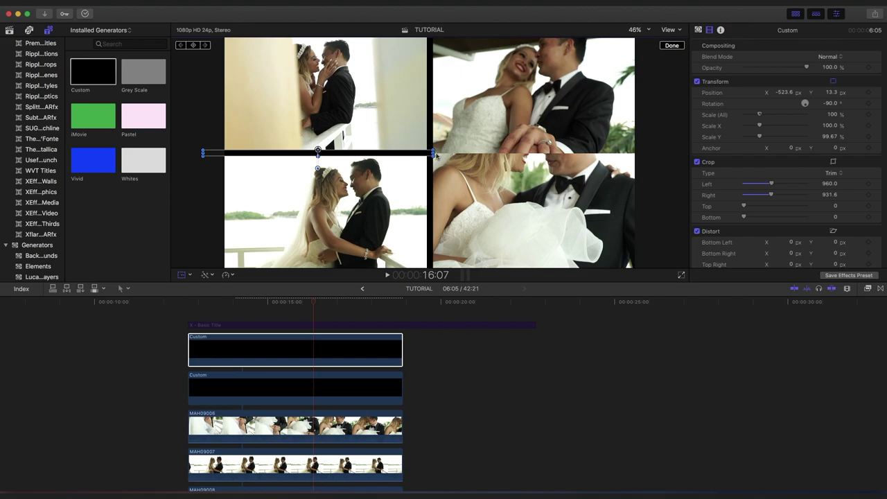
left_click_drag(432, 154, 639, 156)
Thin the horizontal bar to a Scale X of 118.02% and centre it across the full frame at about X 3.6, Y 21.4 px.
mouse_move(828, 125)
left_mouse_down()
mouse_move(852, 126)
mouse_move(826, 126)
left_mouse_up()
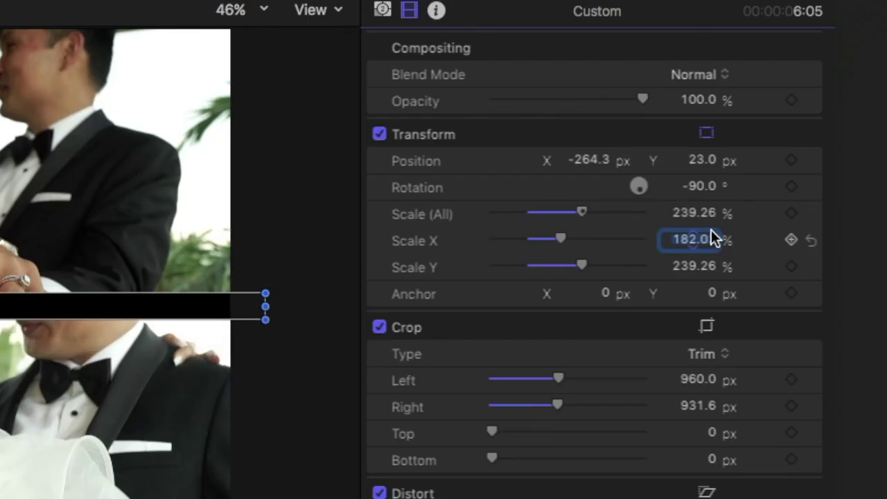
left_click_drag(714, 238, 690, 240)
left_click_drag(828, 126, 826, 125)
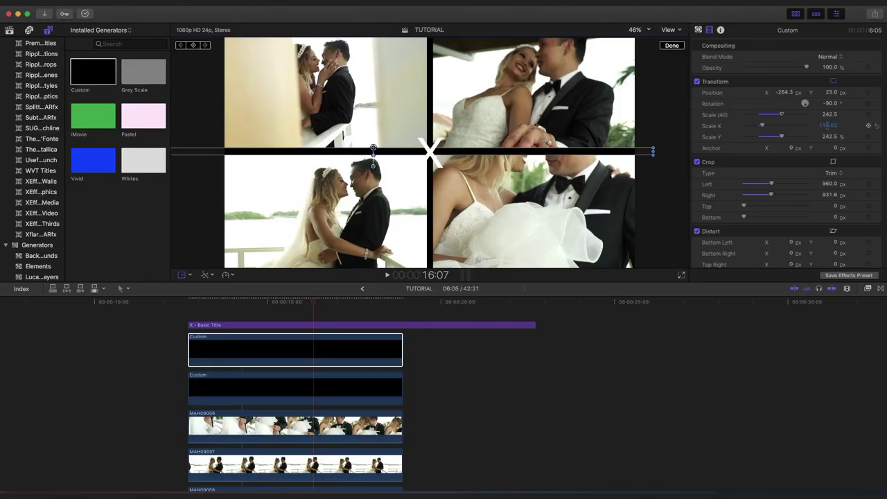
left_click_drag(287, 156, 344, 156)
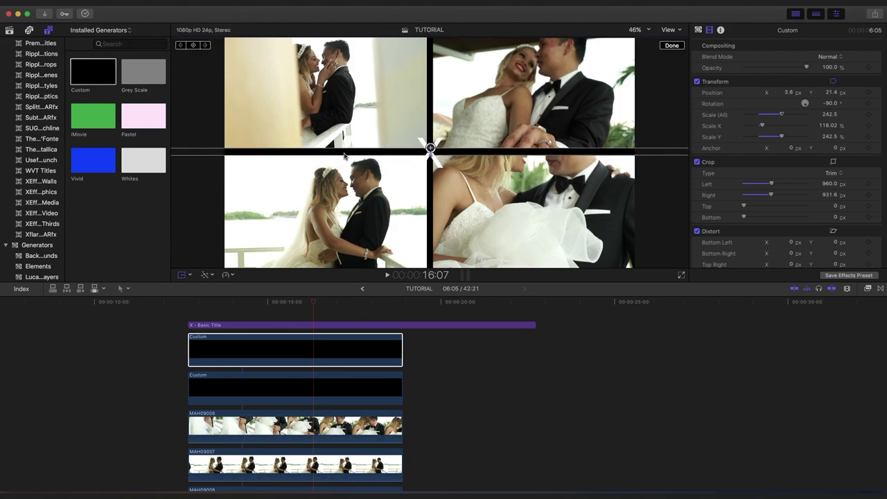
left_click(672, 45)
Disable the X - Basic Title clip and review the four-clip split screen by playing it from the start of the stack.
left_click(263, 324)
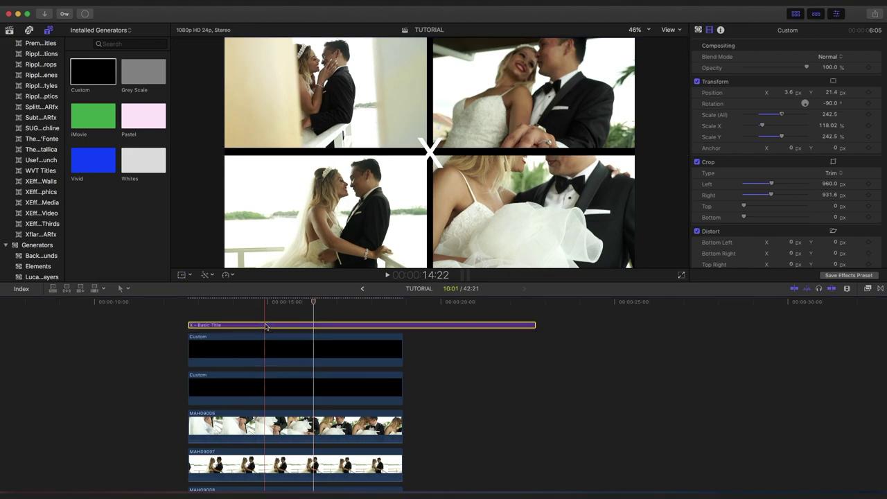
key("v")
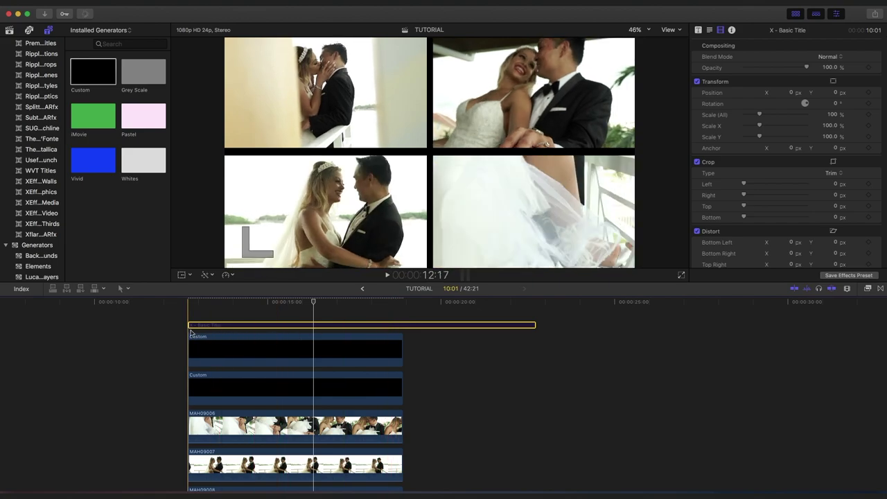
key("space")
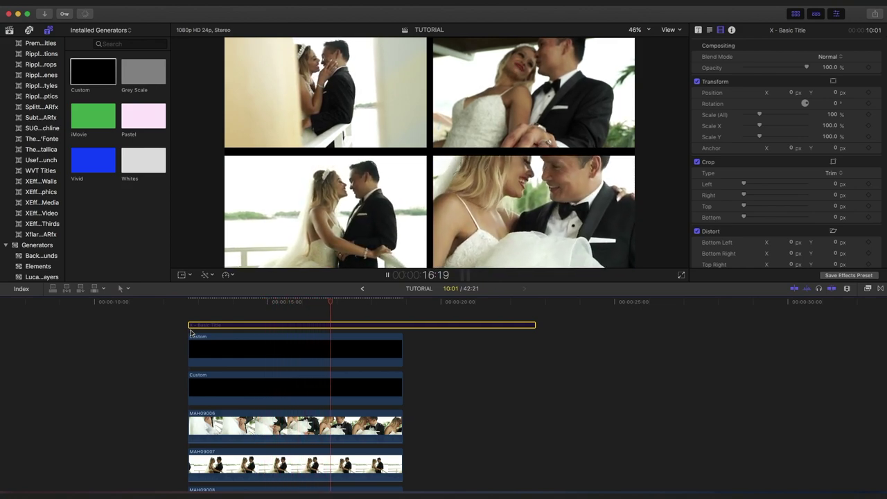
key("space")
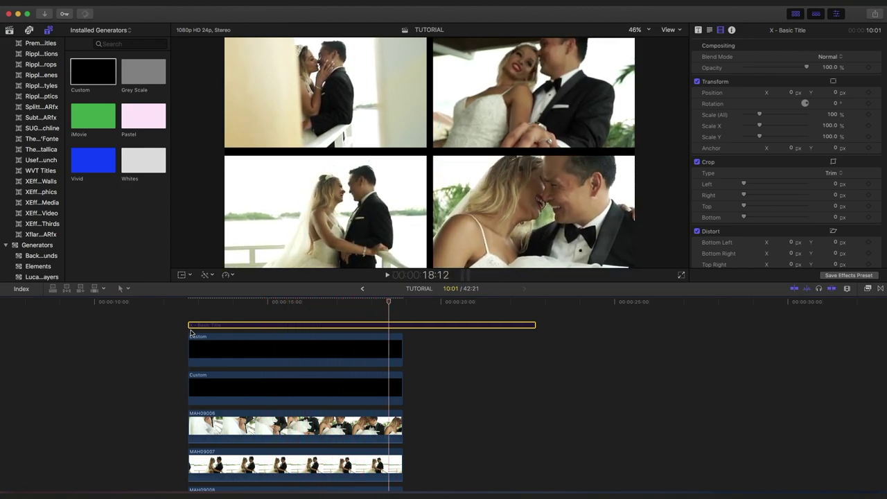
left_click(366, 303)
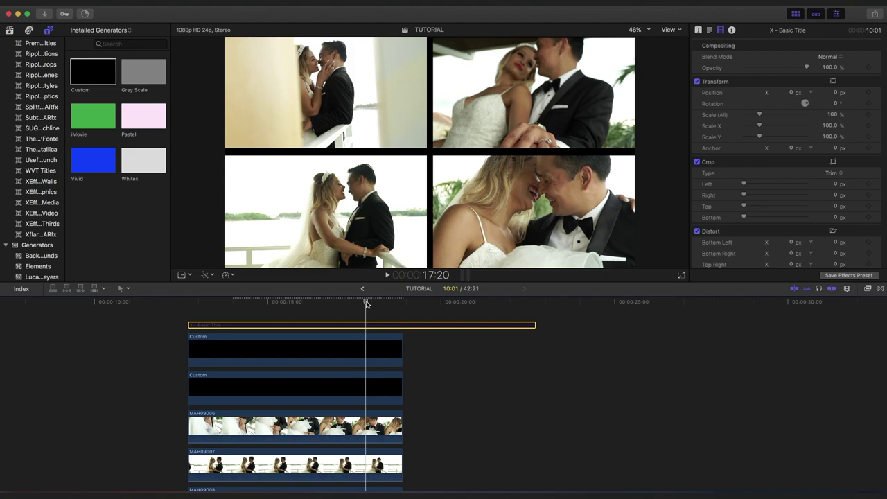
left_click(278, 311)
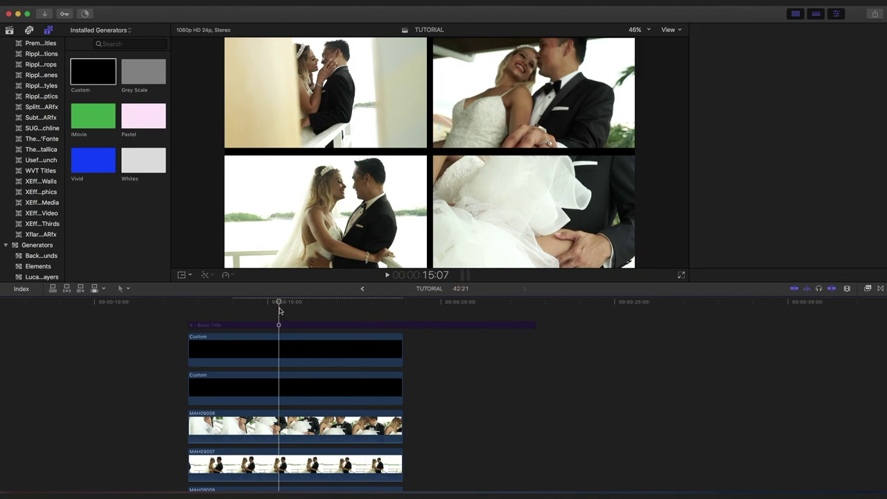